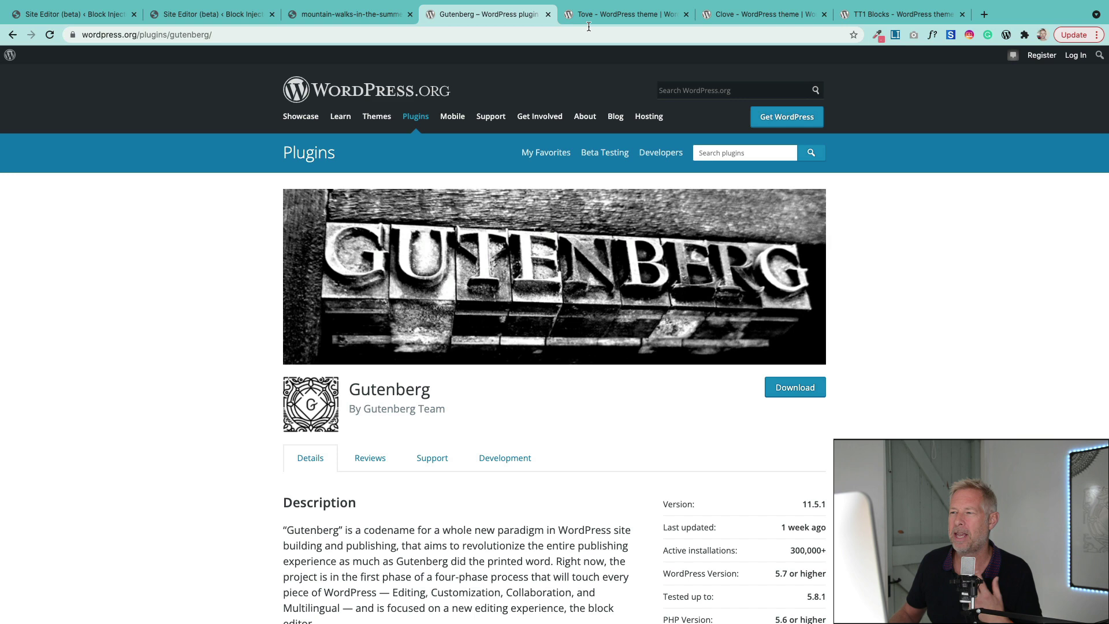
# Step: Browse the Tove, Clove and TT1 Blocks theme pages on WordPress.org
pyautogui.click(612, 15)
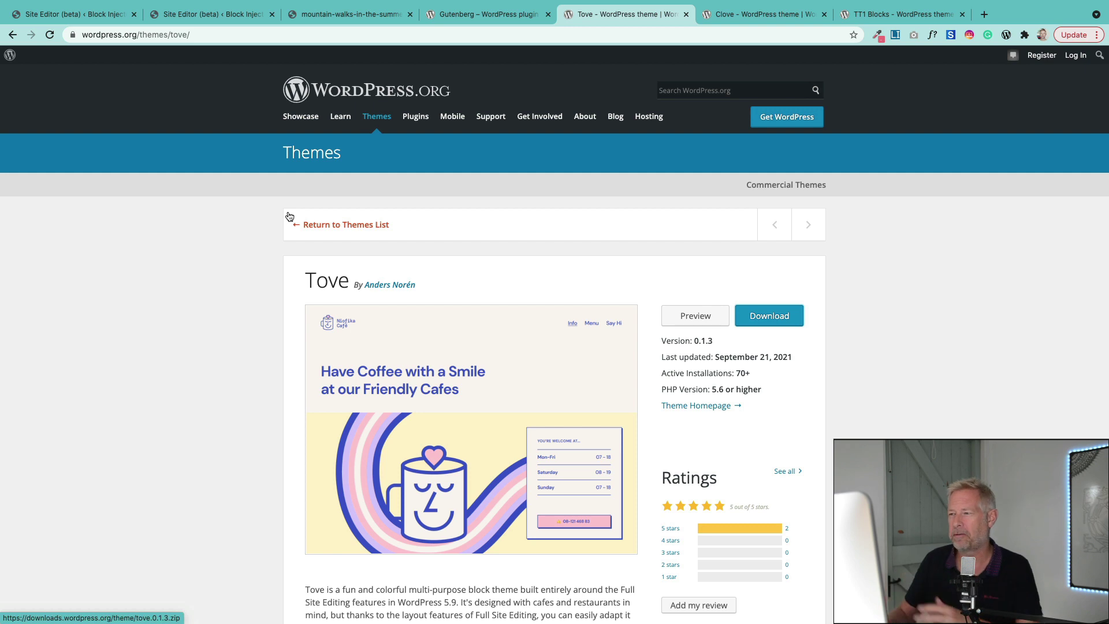
pyautogui.click(758, 17)
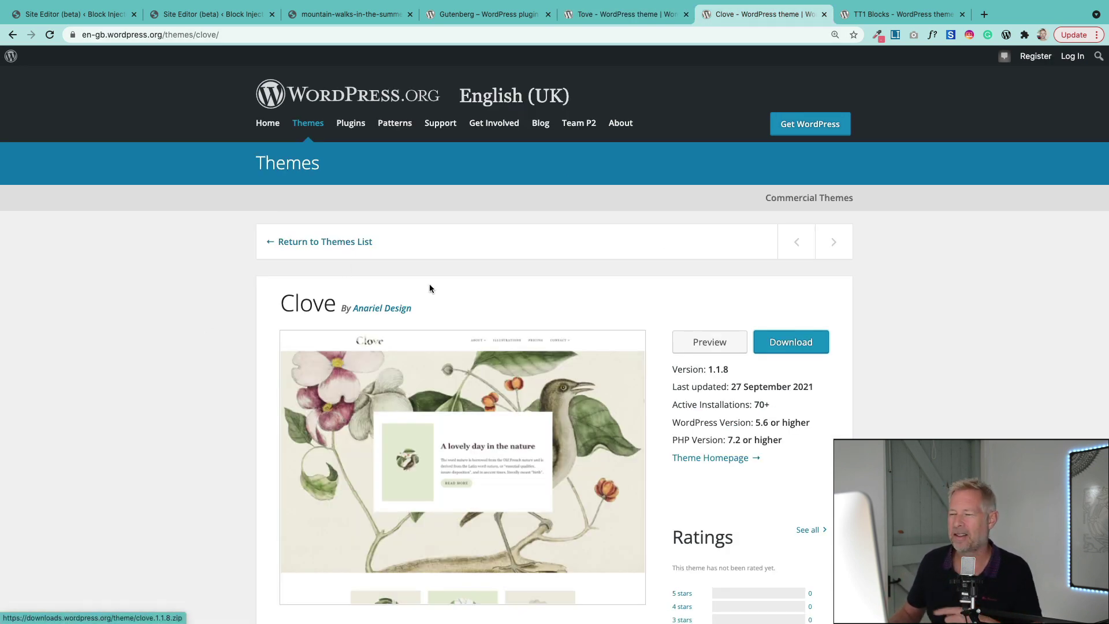
pyautogui.click(883, 15)
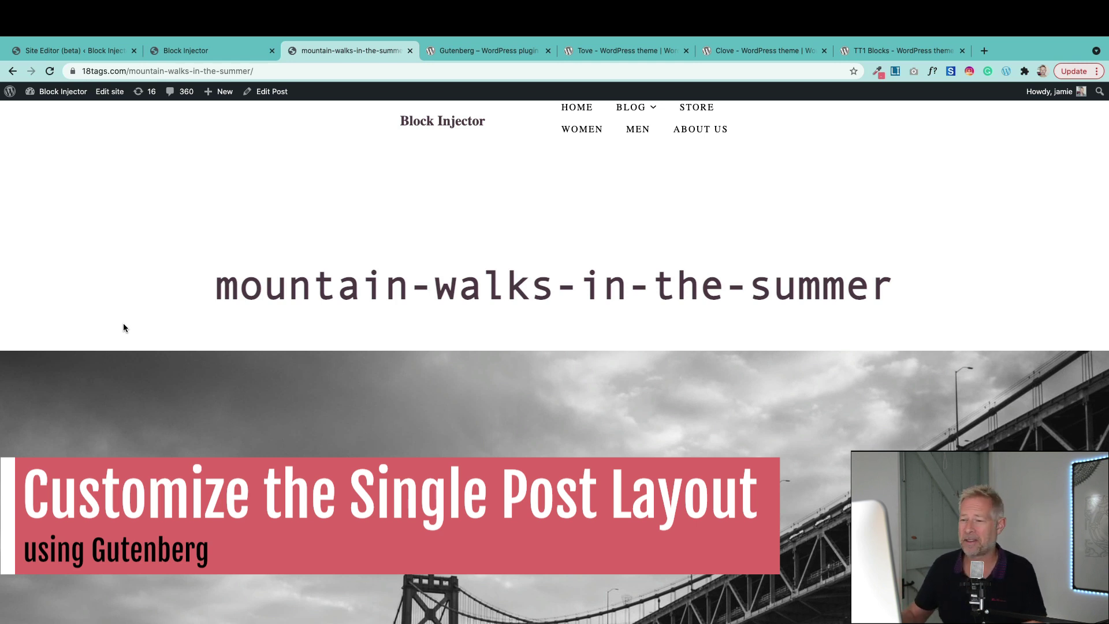
pyautogui.moveTo(196, 303); pyautogui.dragTo(722, 301)
pyautogui.click(637, 322)
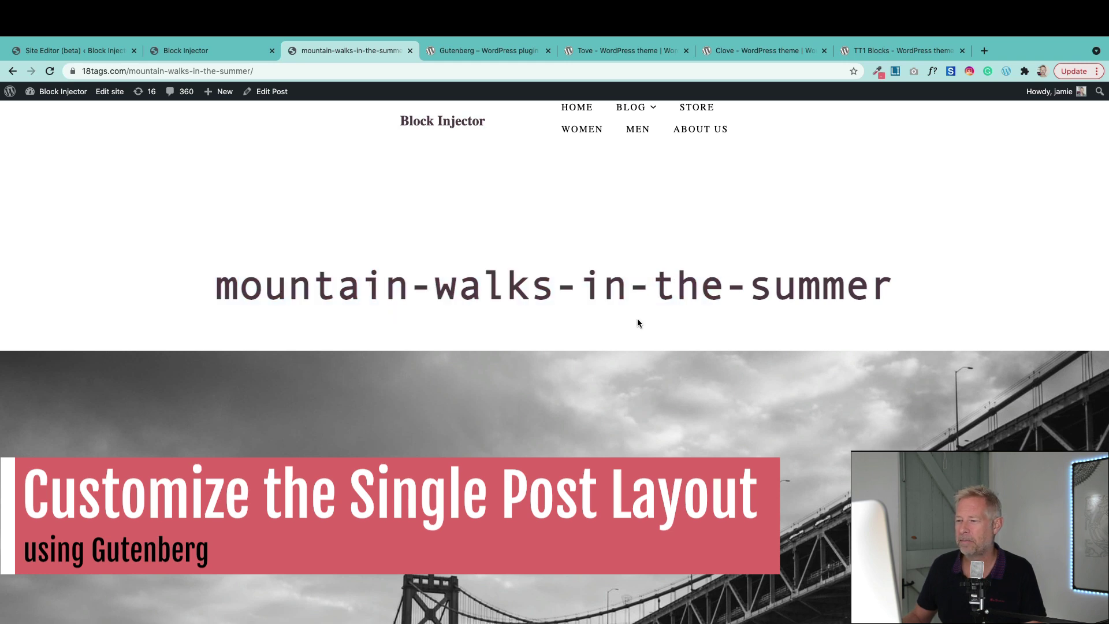
pyautogui.scroll(-1, 643, 334)
pyautogui.scroll(-4, 545, 231)
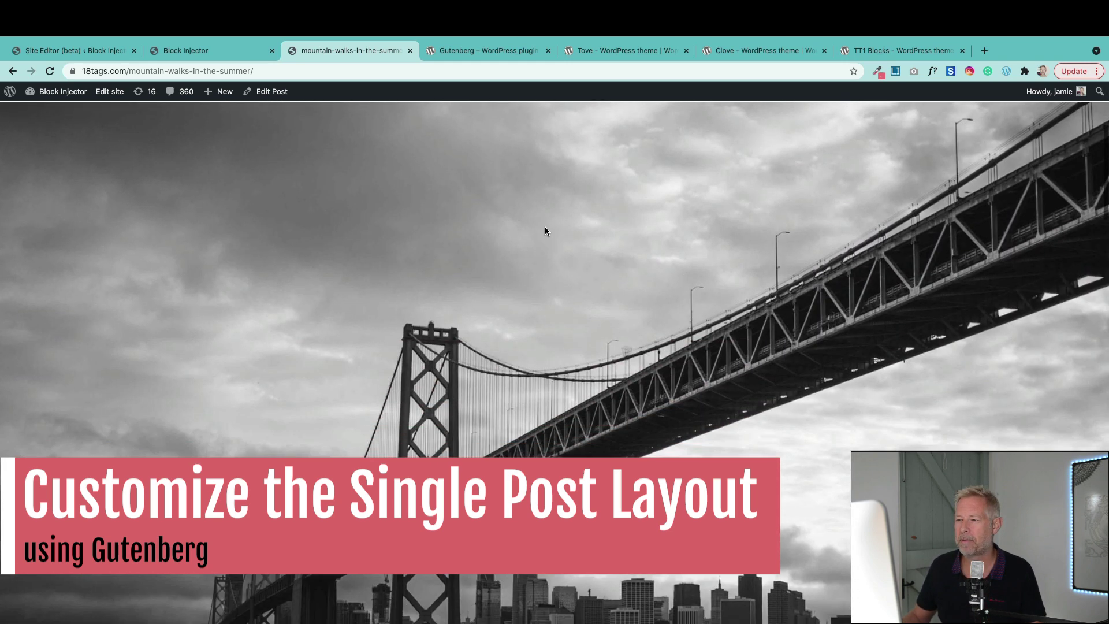
pyautogui.scroll(-3, 532, 294)
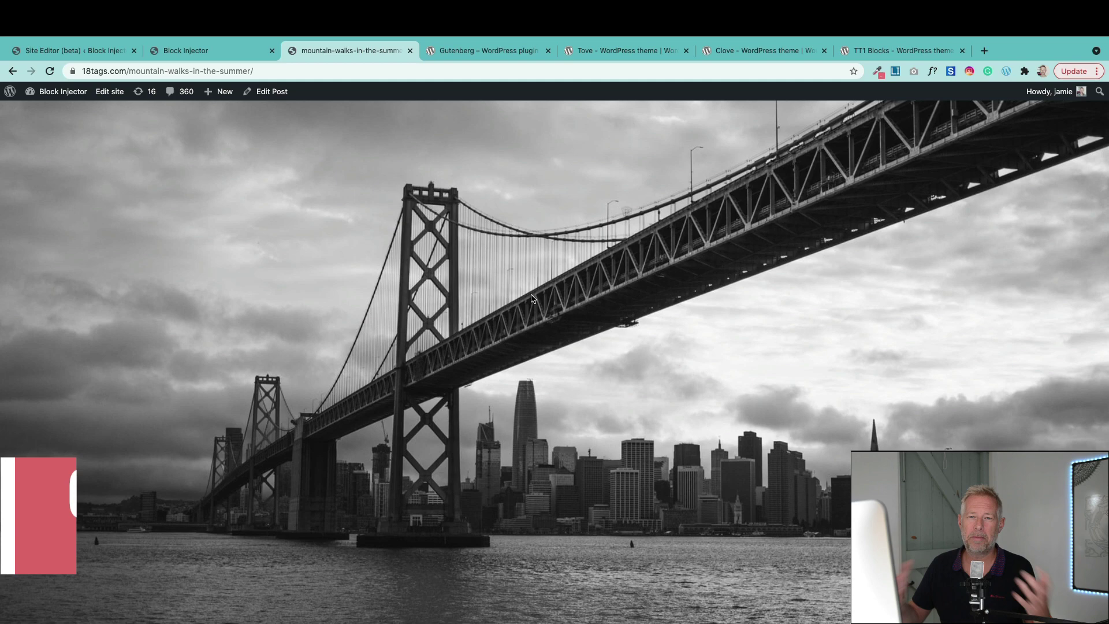
pyautogui.scroll(-10, 532, 297)
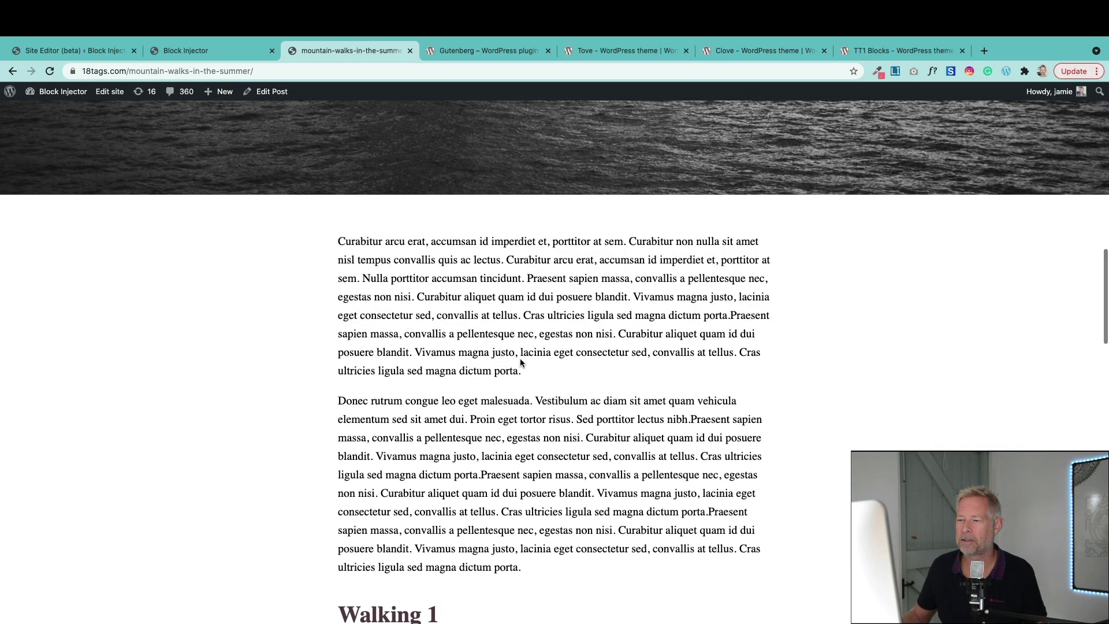
pyautogui.scroll(-15, 521, 362)
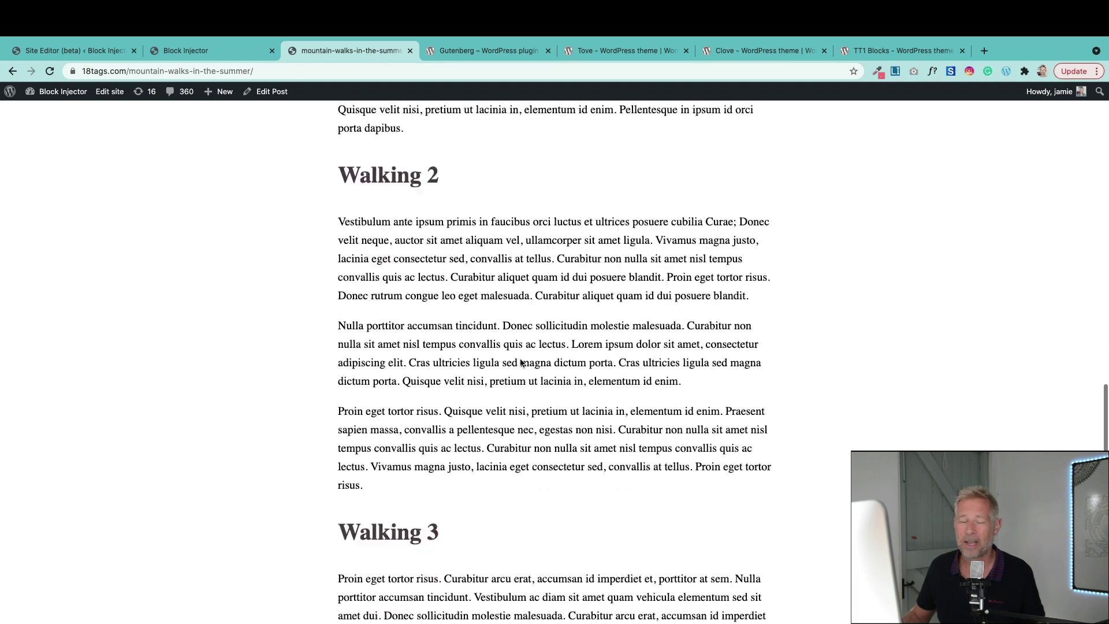
pyautogui.scroll(-15, 521, 362)
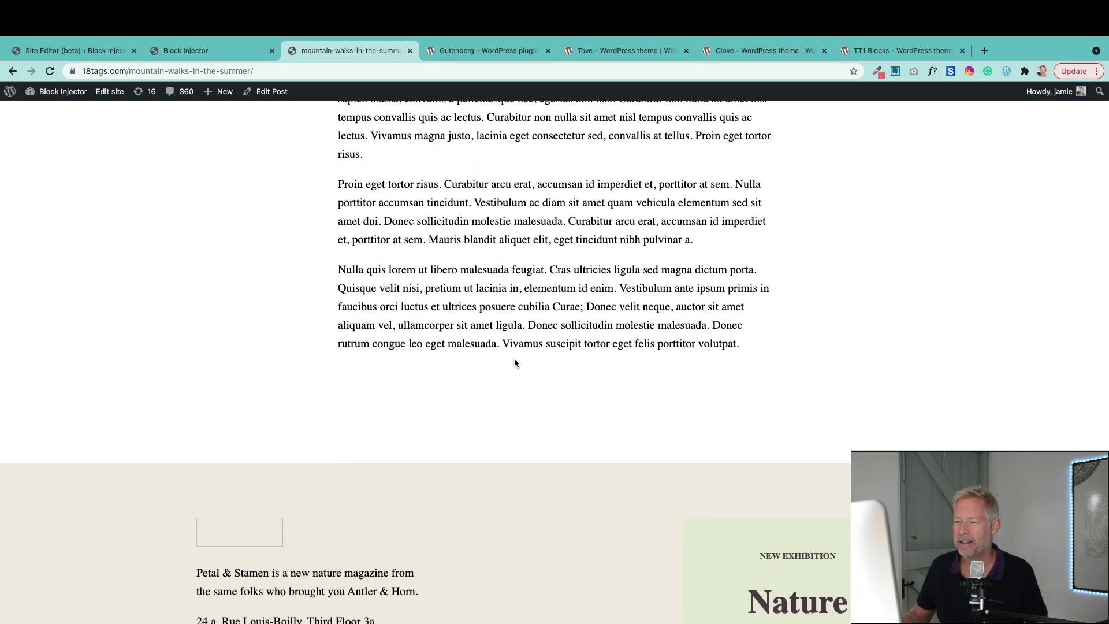
pyautogui.scroll(15, 462, 378)
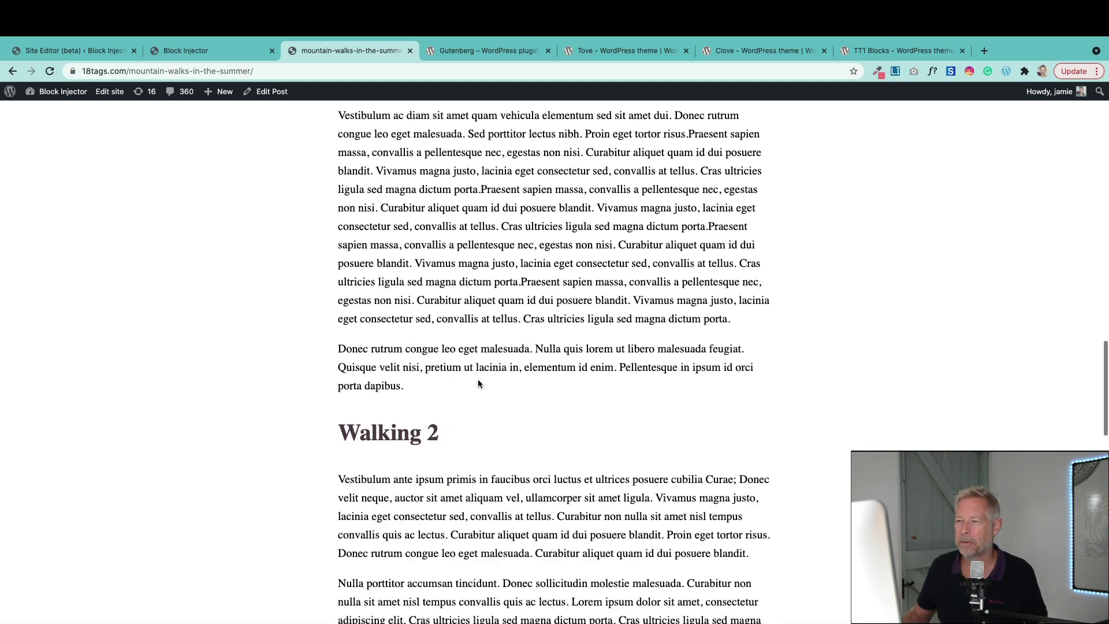
pyautogui.scroll(10, 503, 350)
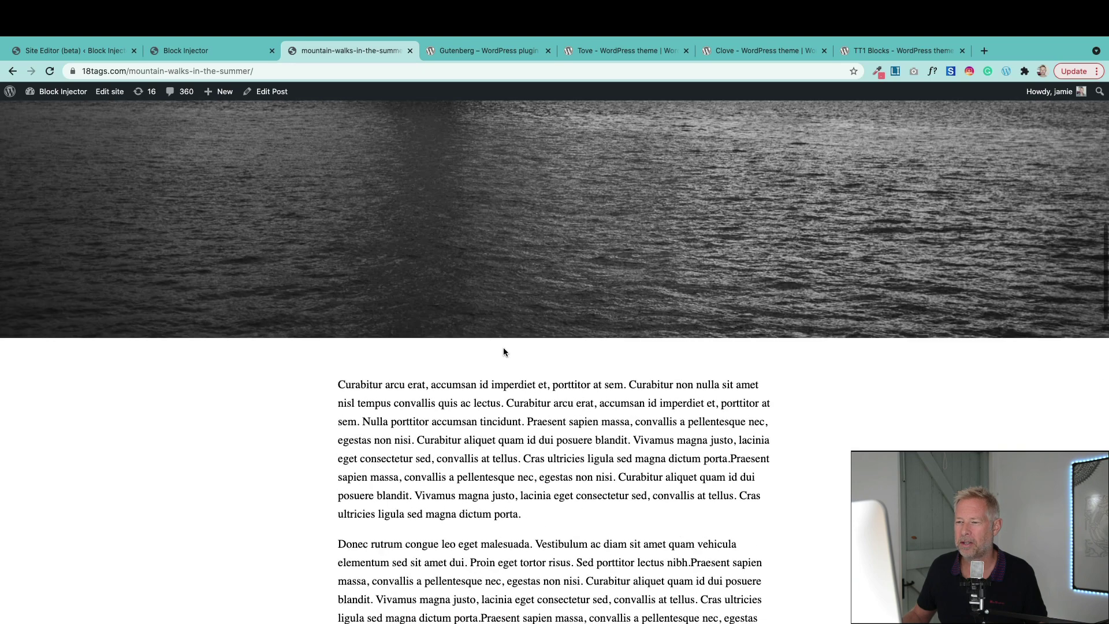
pyautogui.scroll(8, 503, 354)
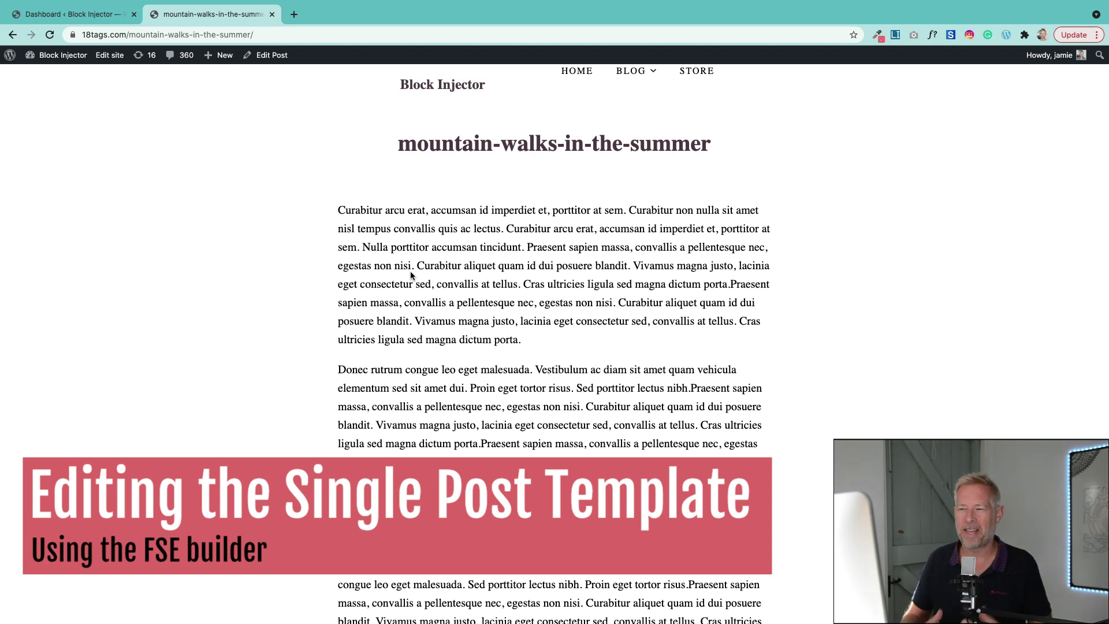
# Step: Switch to the WordPress admin Dashboard tab
pyautogui.click(64, 13)
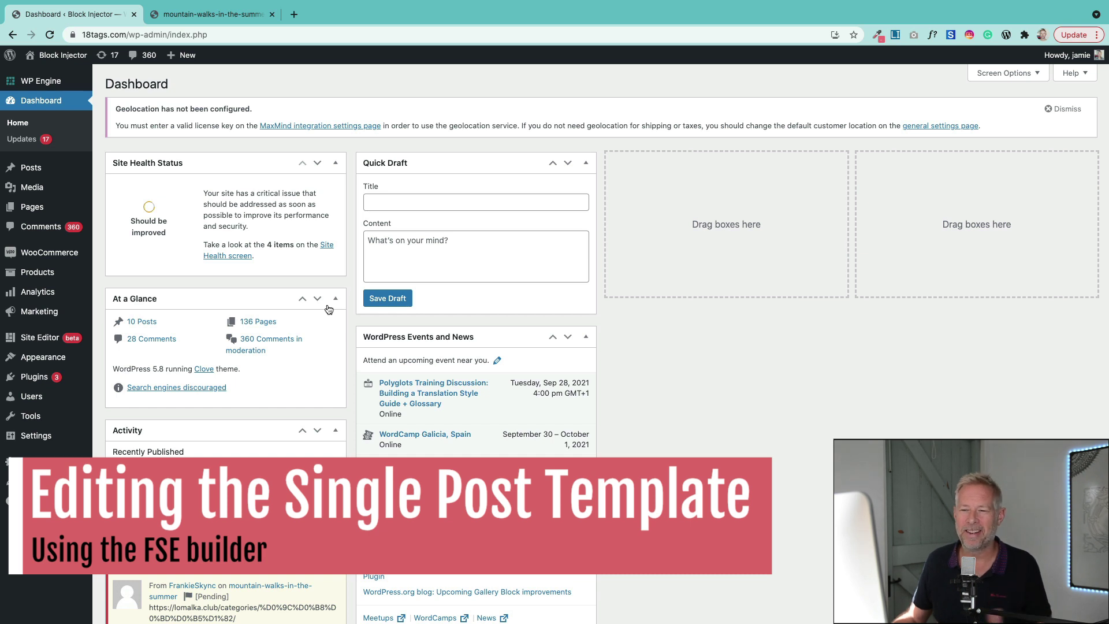
# Step: Launch the Site Editor and pick Single Post from the templates list
pyautogui.click(40, 338)
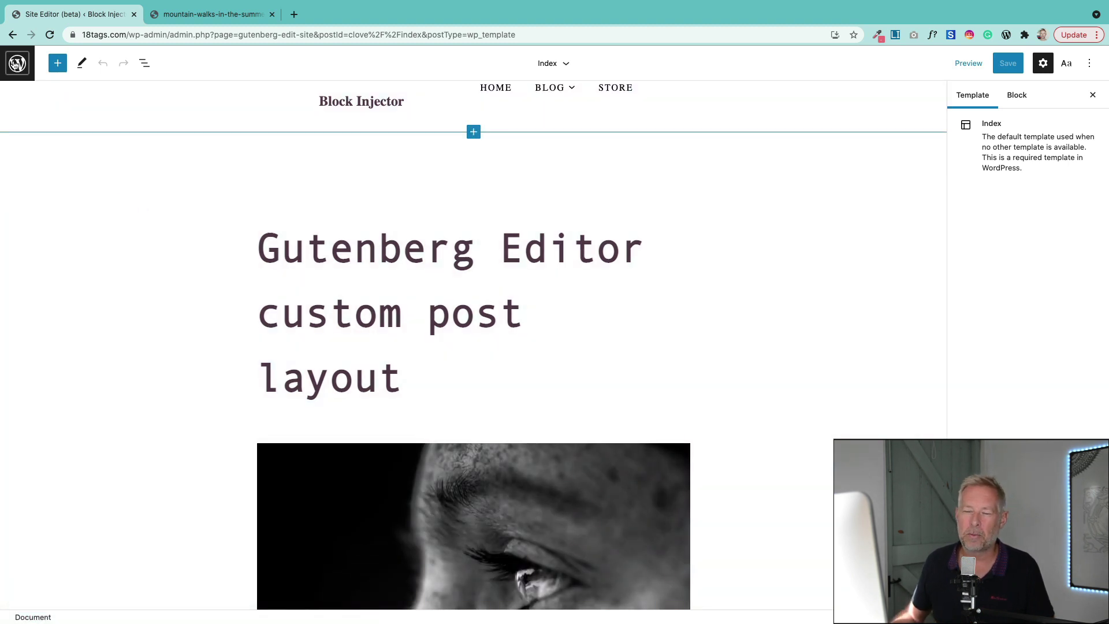
pyautogui.click(16, 63)
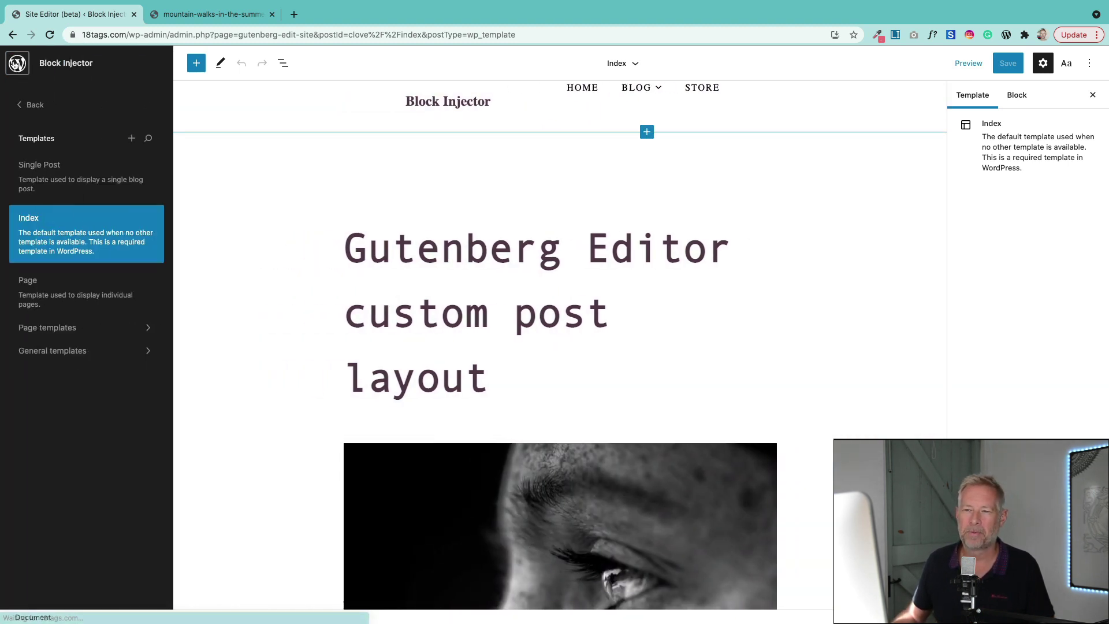
pyautogui.moveTo(24, 163)
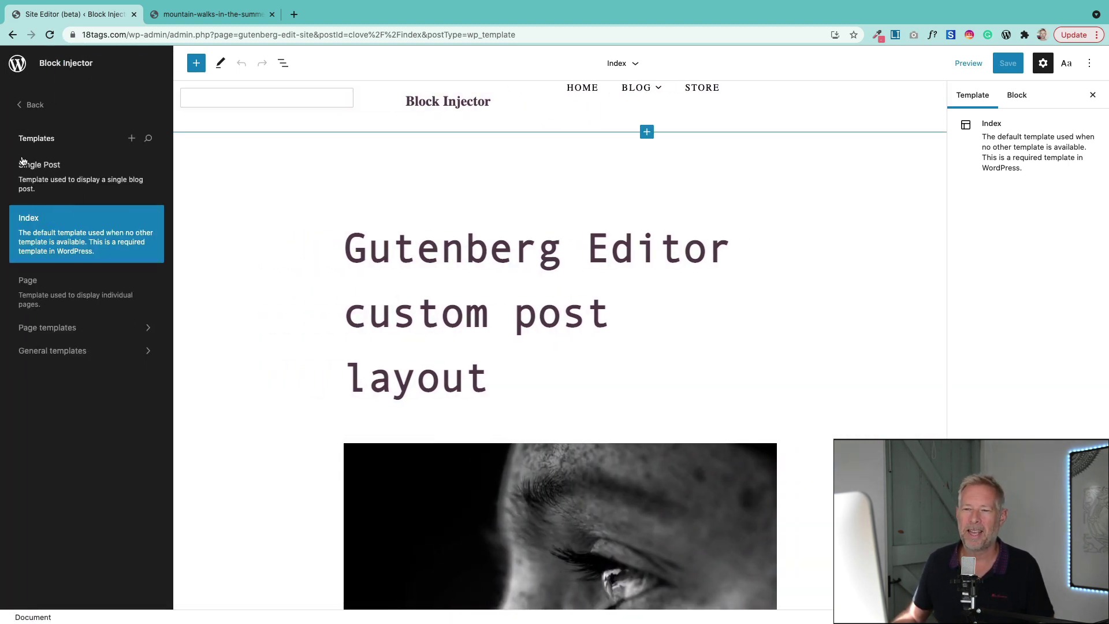
pyautogui.click(64, 179)
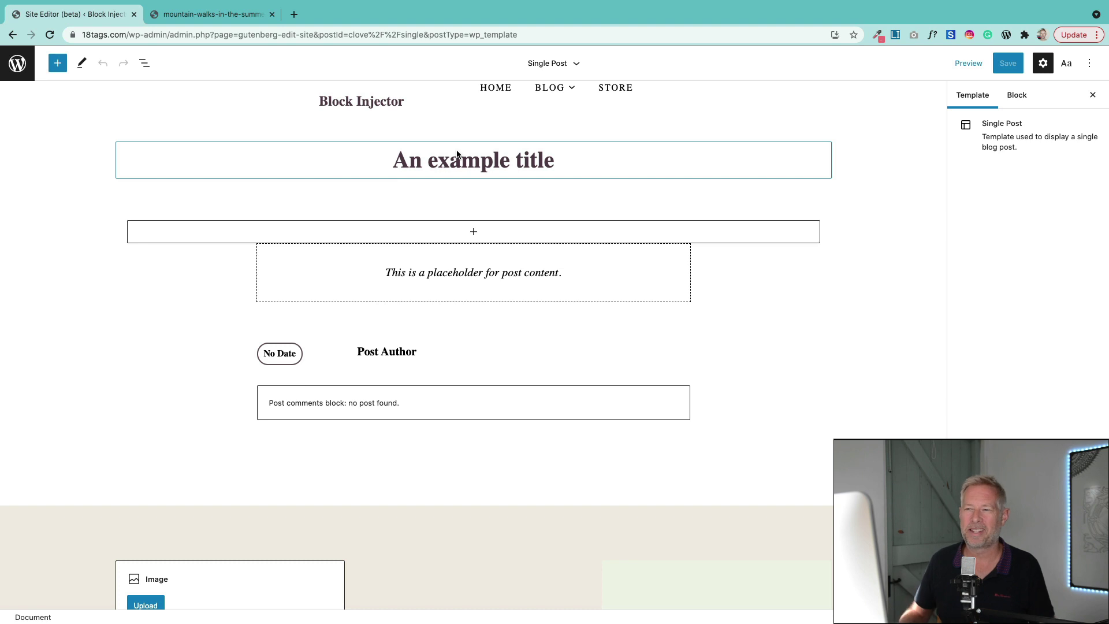
pyautogui.click(218, 17)
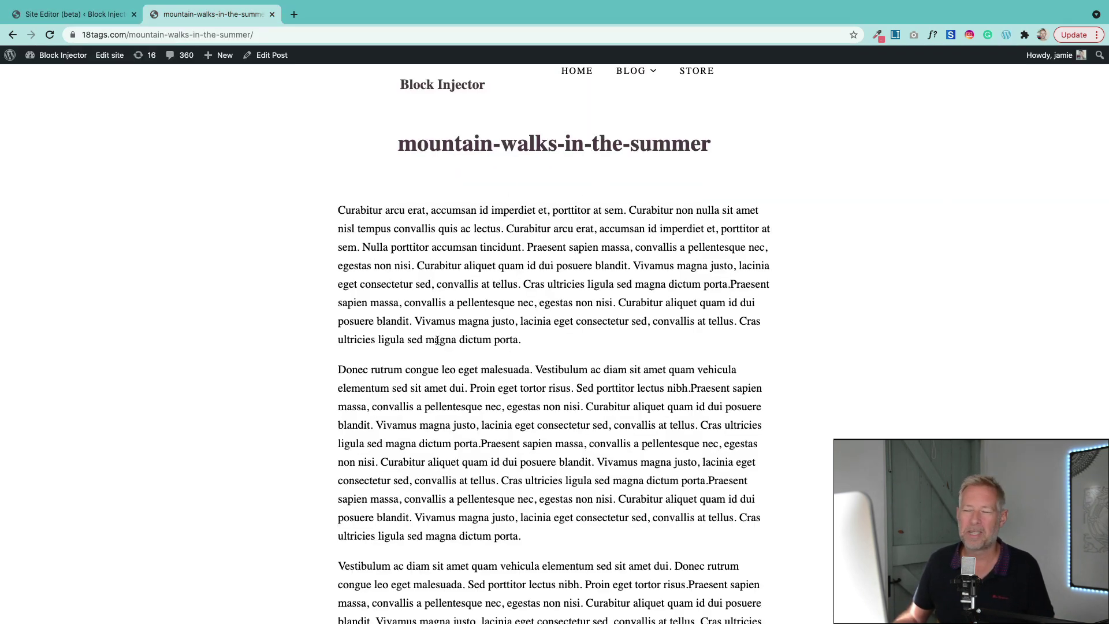
pyautogui.scroll(-1, 441, 332)
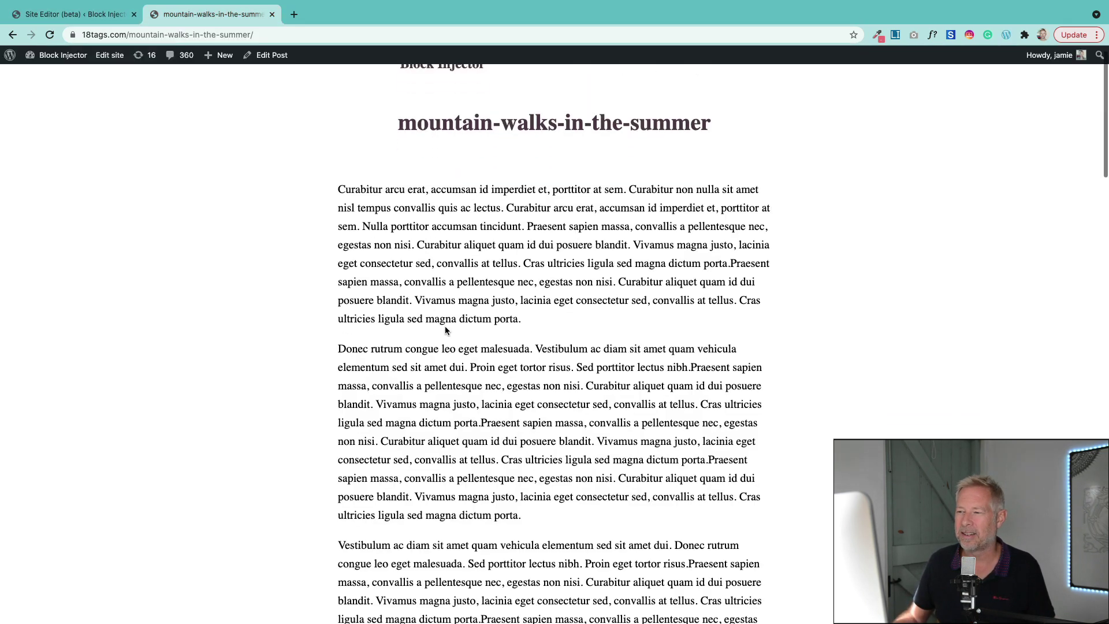
pyautogui.click(100, 17)
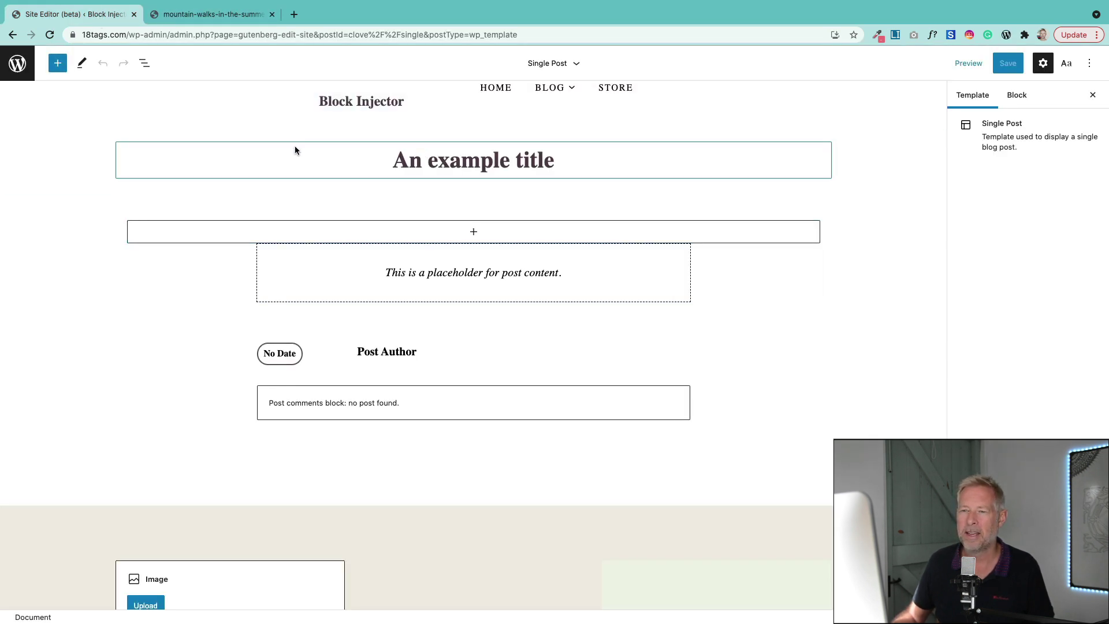
# Step: Show List View and collapse the Header and Footer groups in the outline
pyautogui.click(146, 67)
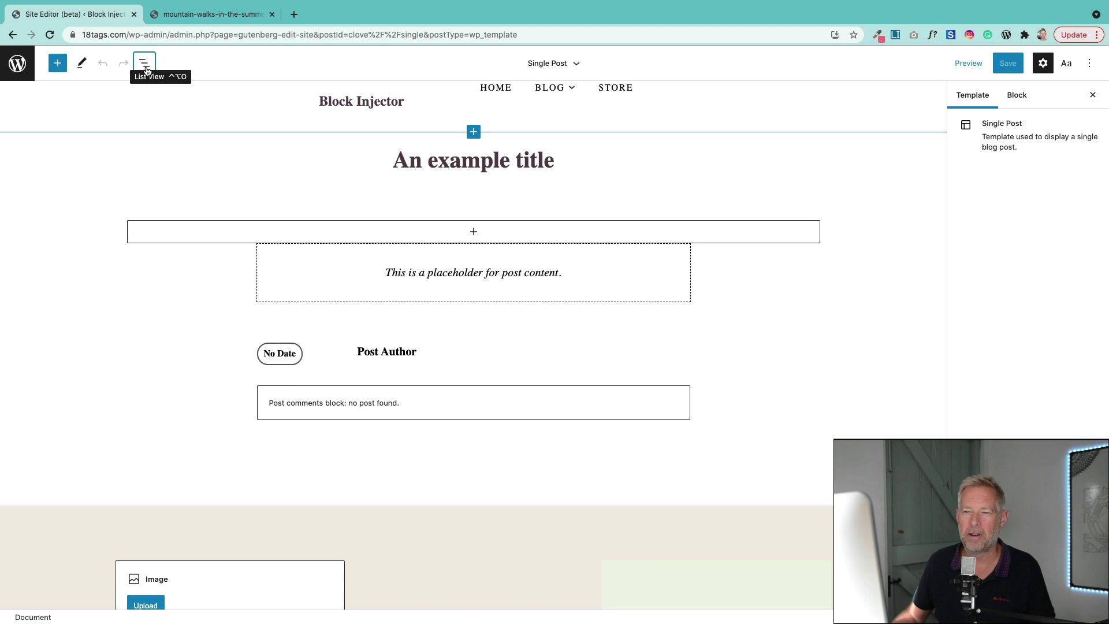
pyautogui.click(12, 123)
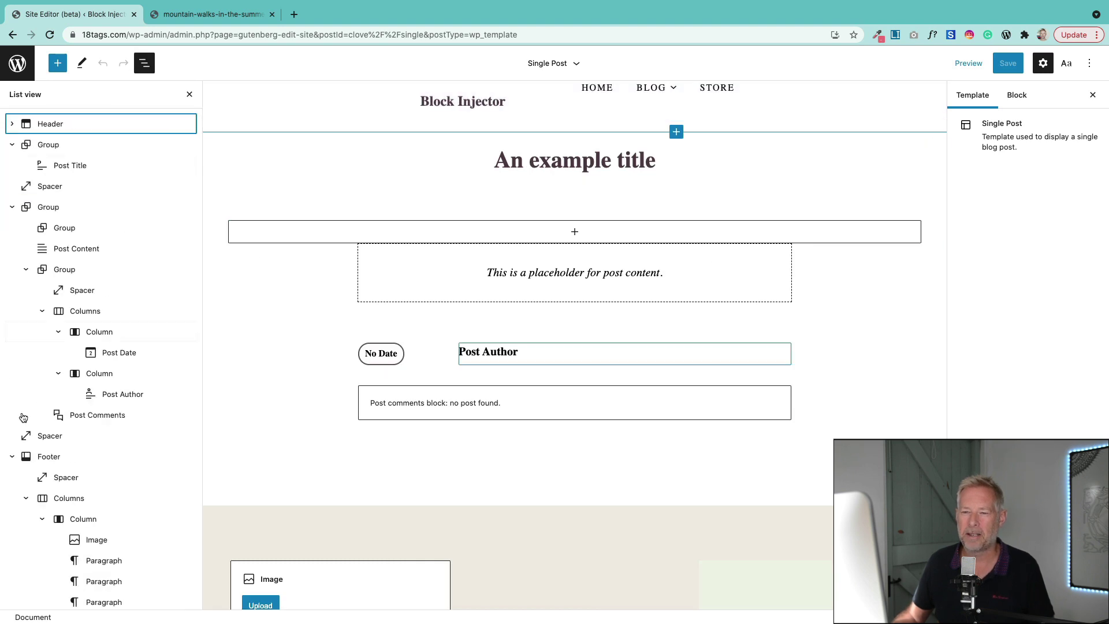
pyautogui.click(12, 456)
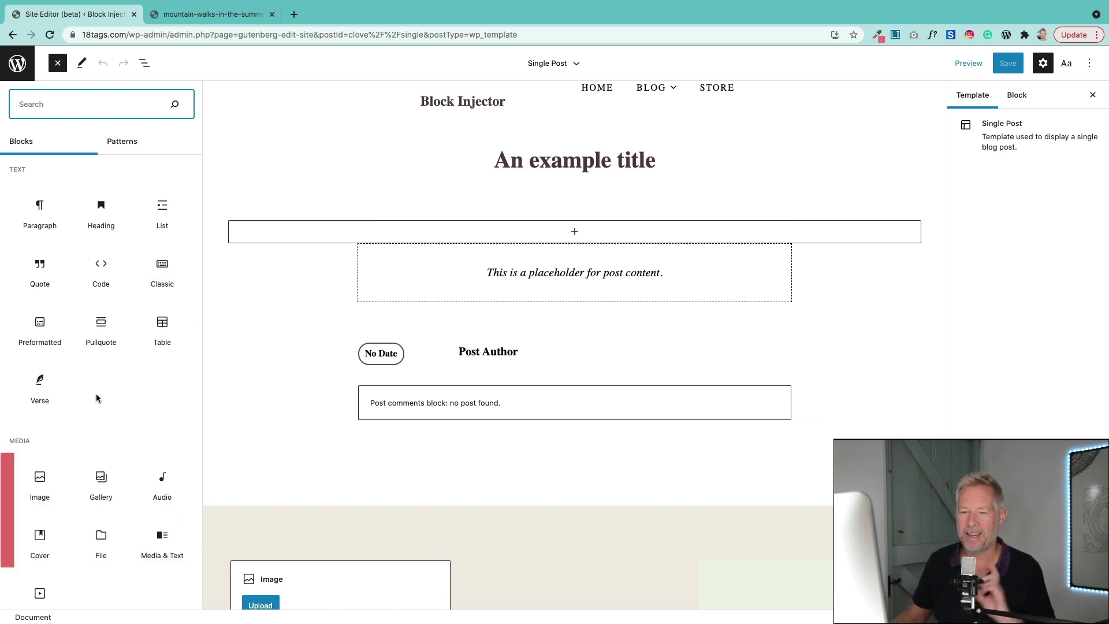
pyautogui.scroll(-15, 97, 397)
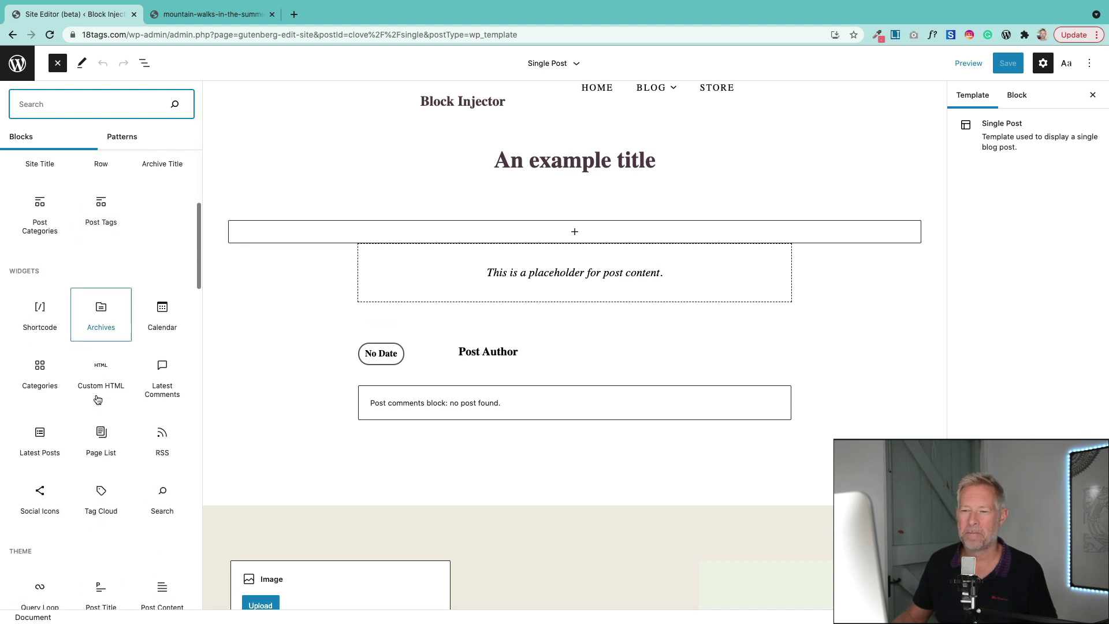
pyautogui.scroll(-10, 97, 398)
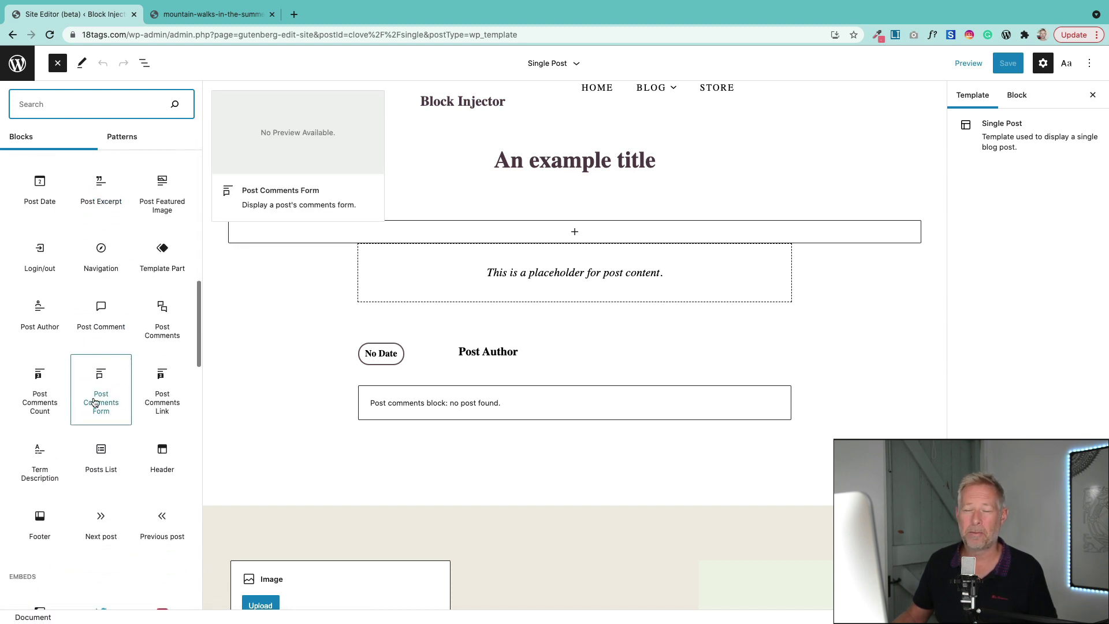
pyautogui.scroll(2, 95, 402)
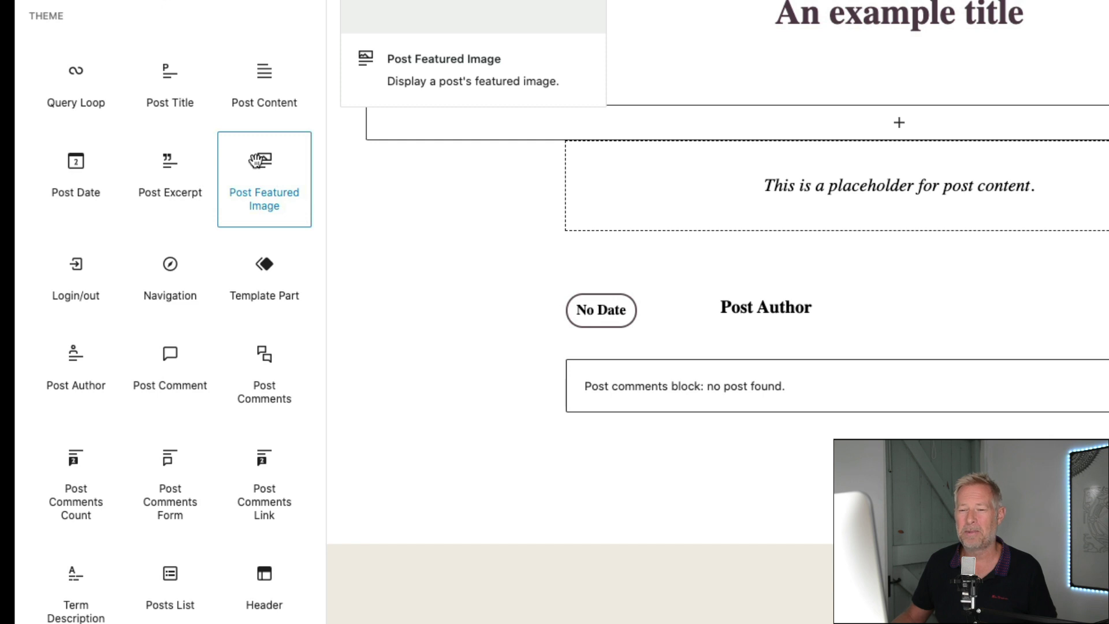
# Step: Scroll through the Single Post template to review its remaining blocks
pyautogui.scroll(-3, 191, 361)
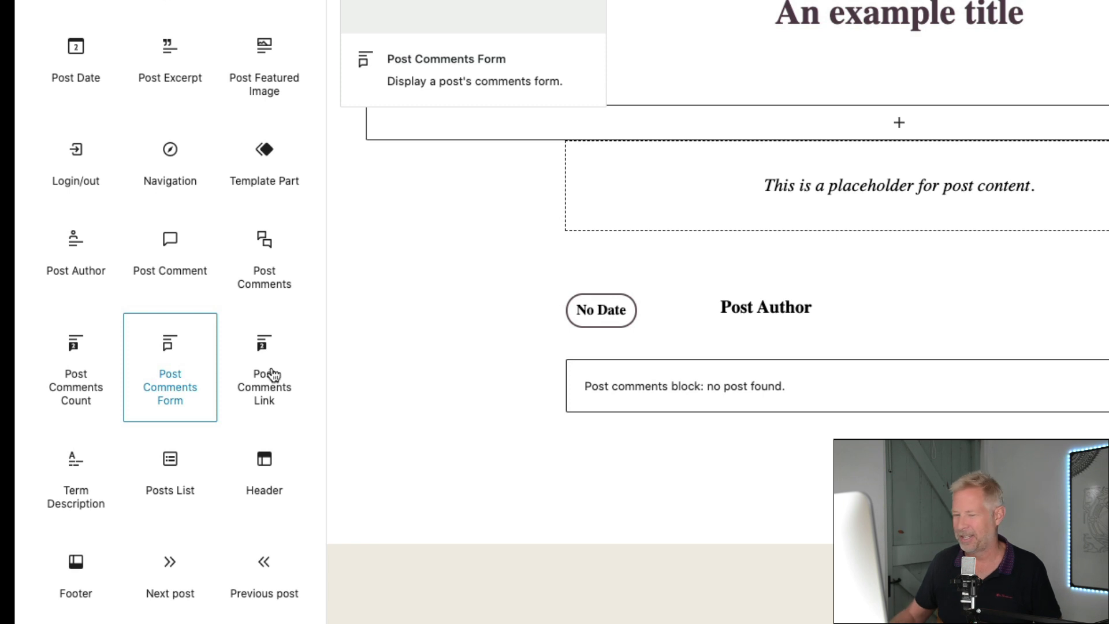
pyautogui.scroll(2, 263, 363)
pyautogui.scroll(1, 274, 341)
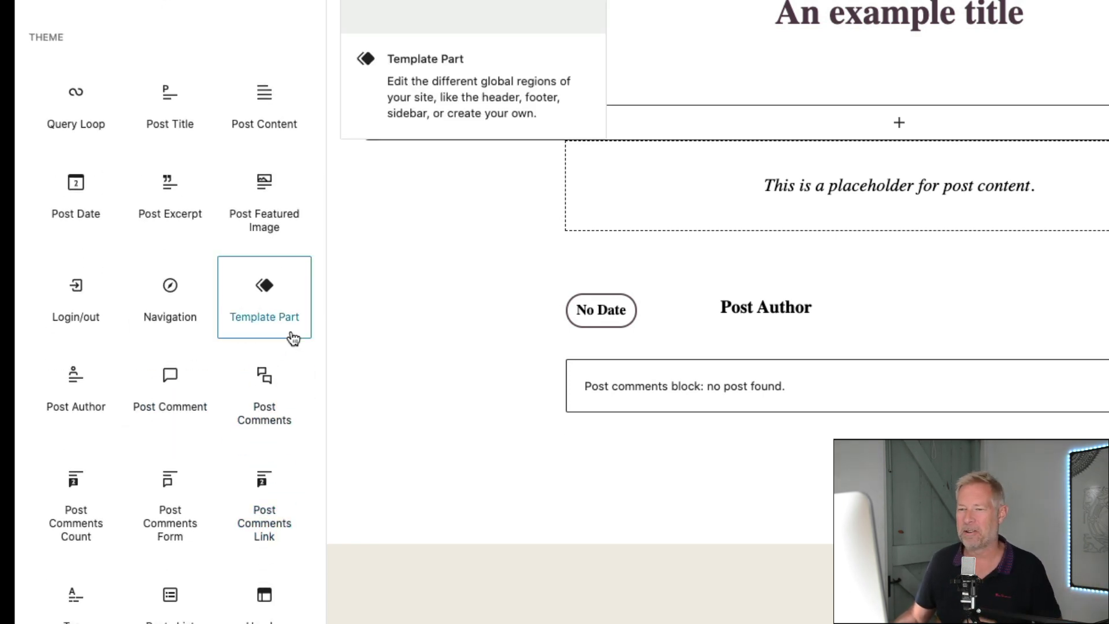
pyautogui.scroll(-3, 203, 315)
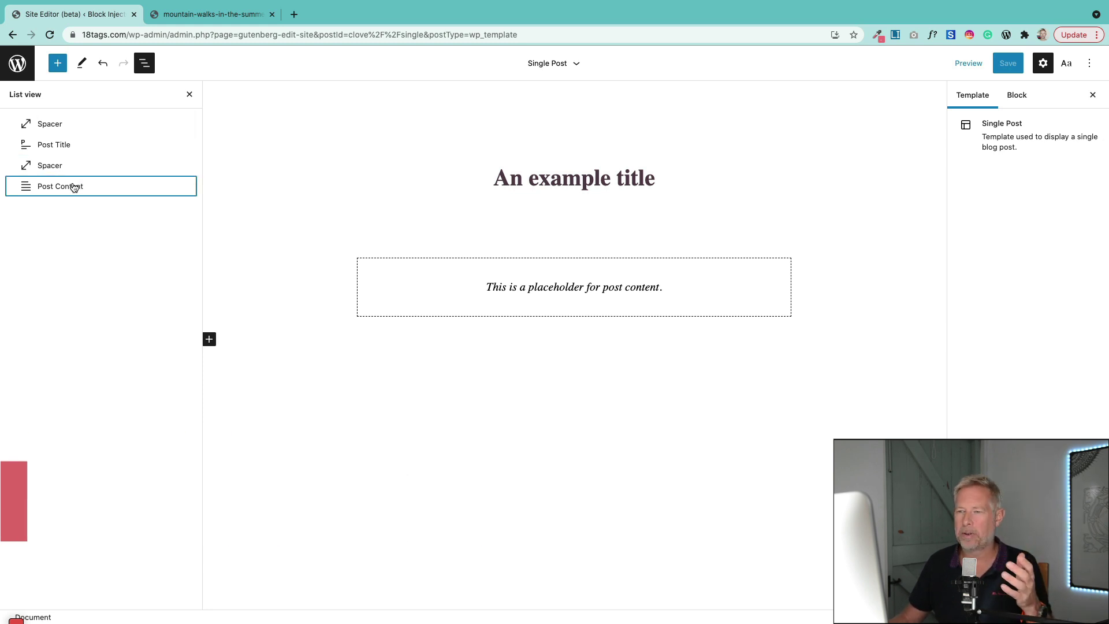
pyautogui.click(186, 21)
pyautogui.scroll(-9, 384, 305)
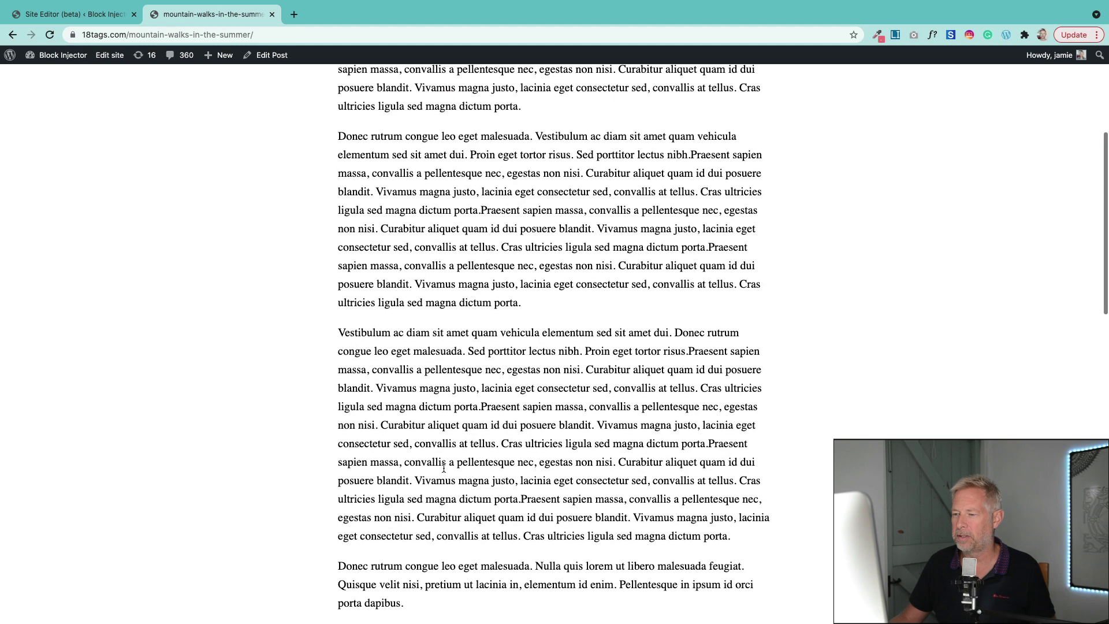
pyautogui.scroll(10, 456, 483)
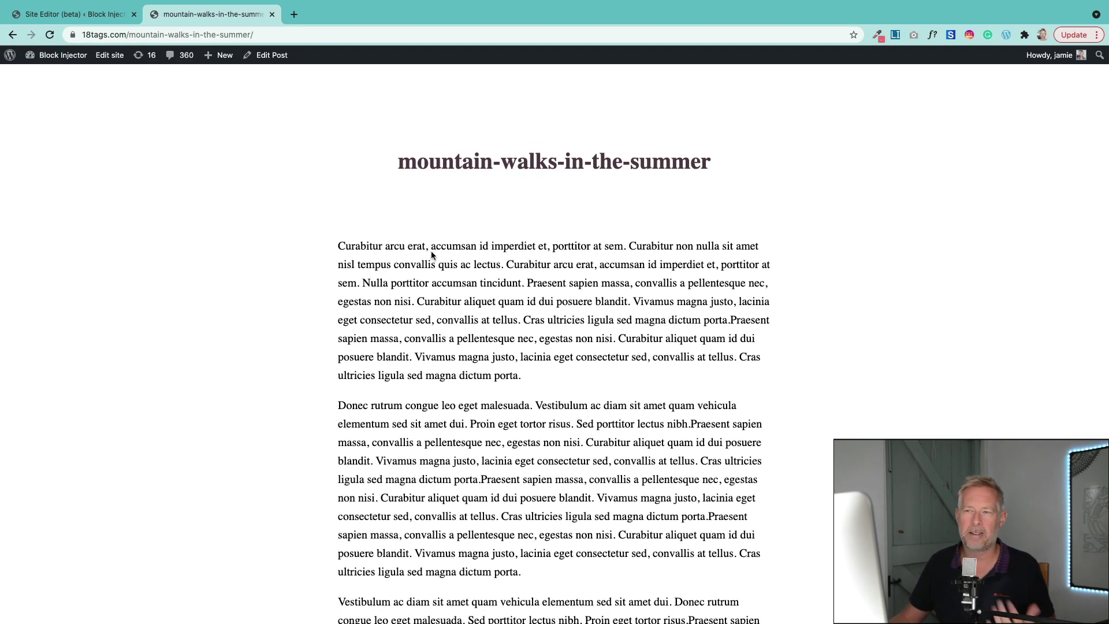
pyautogui.click(107, 22)
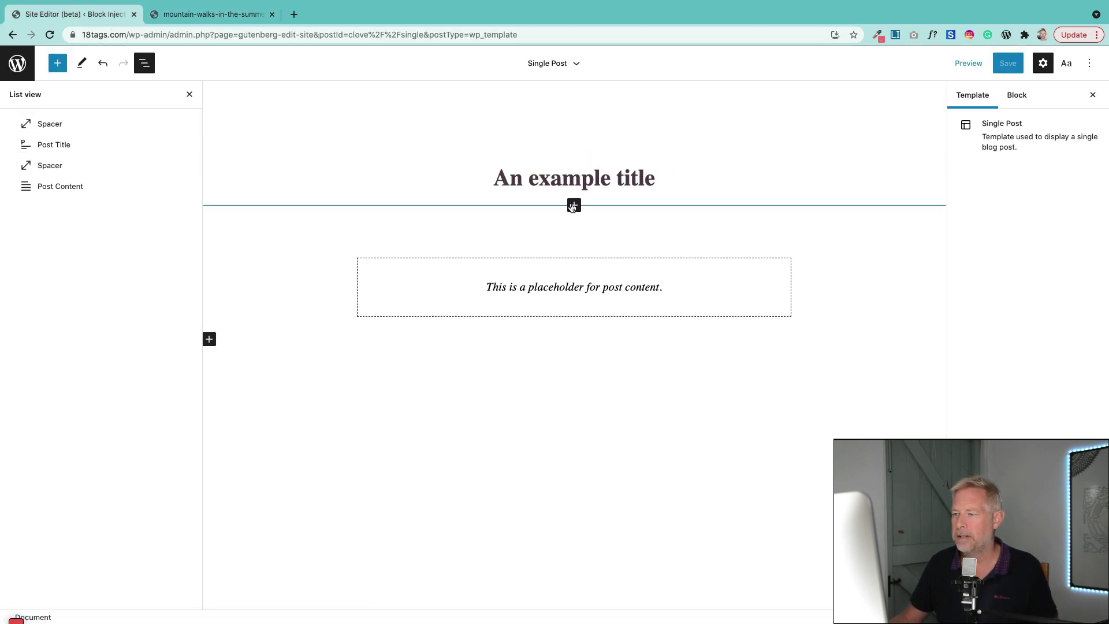
# Step: Drag a Post Featured Image block from the Theme blocks to just below the Post Title
pyautogui.click(573, 206)
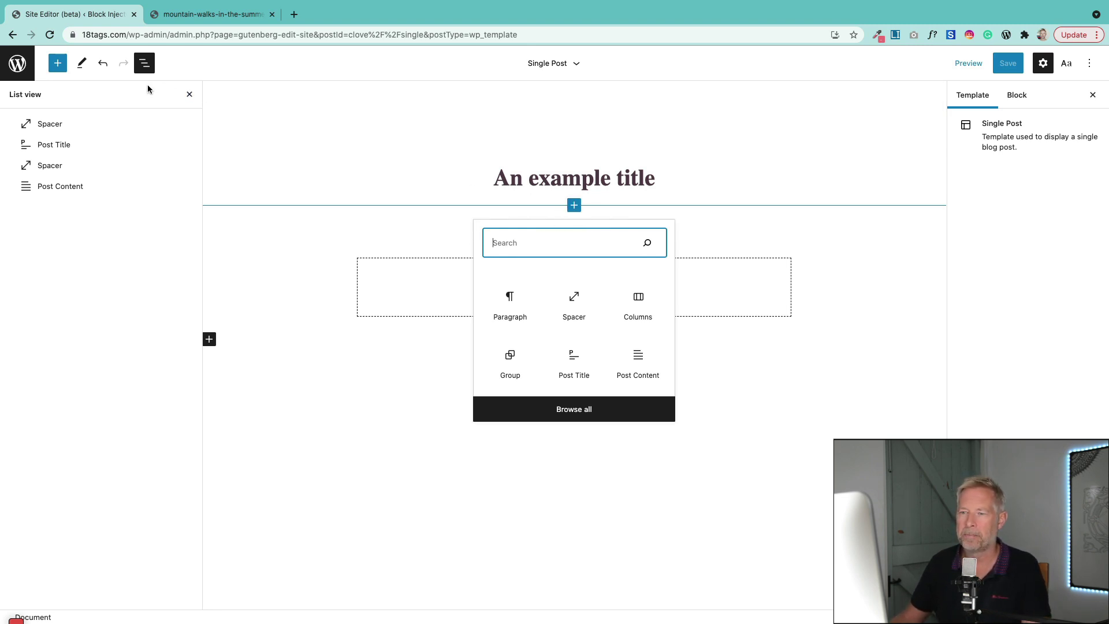
pyautogui.click(57, 63)
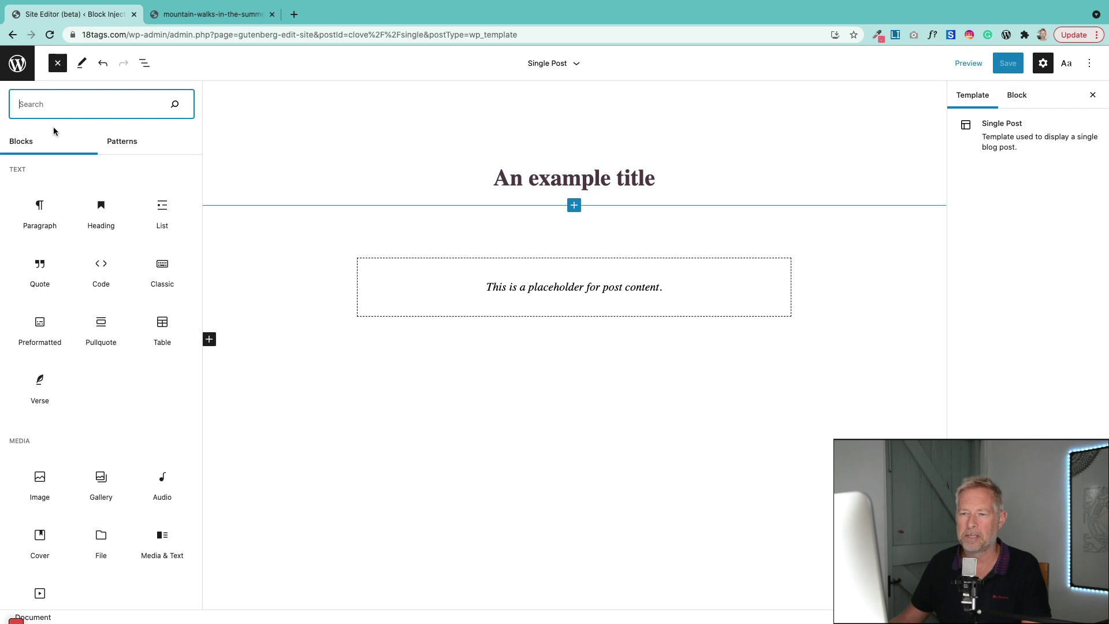
pyautogui.scroll(-15, 123, 351)
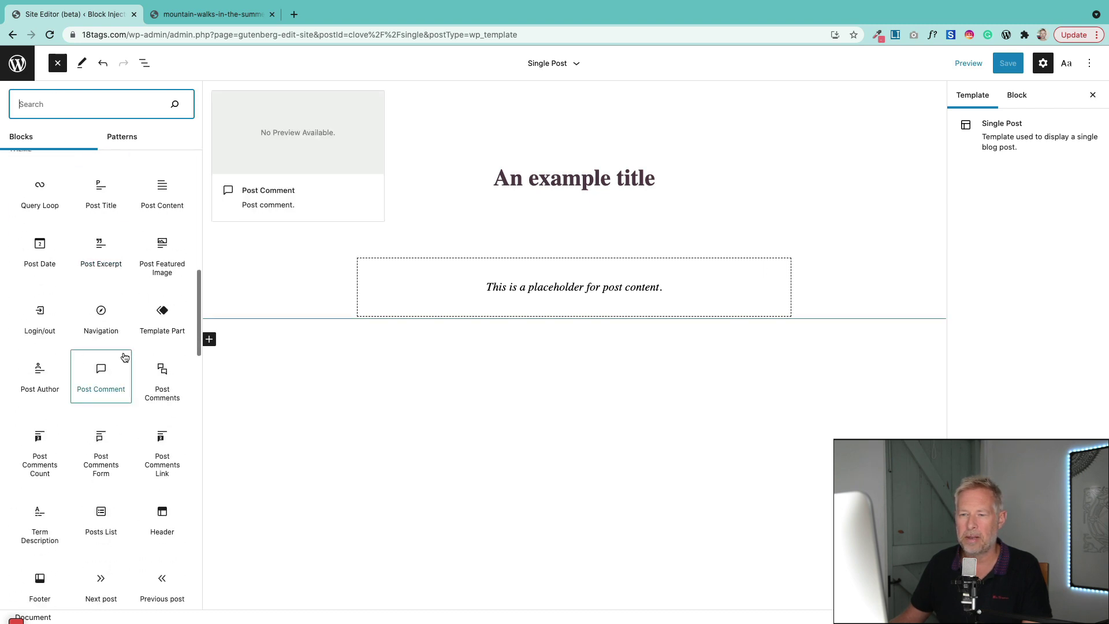
pyautogui.moveTo(103, 193); pyautogui.dragTo(460, 212)
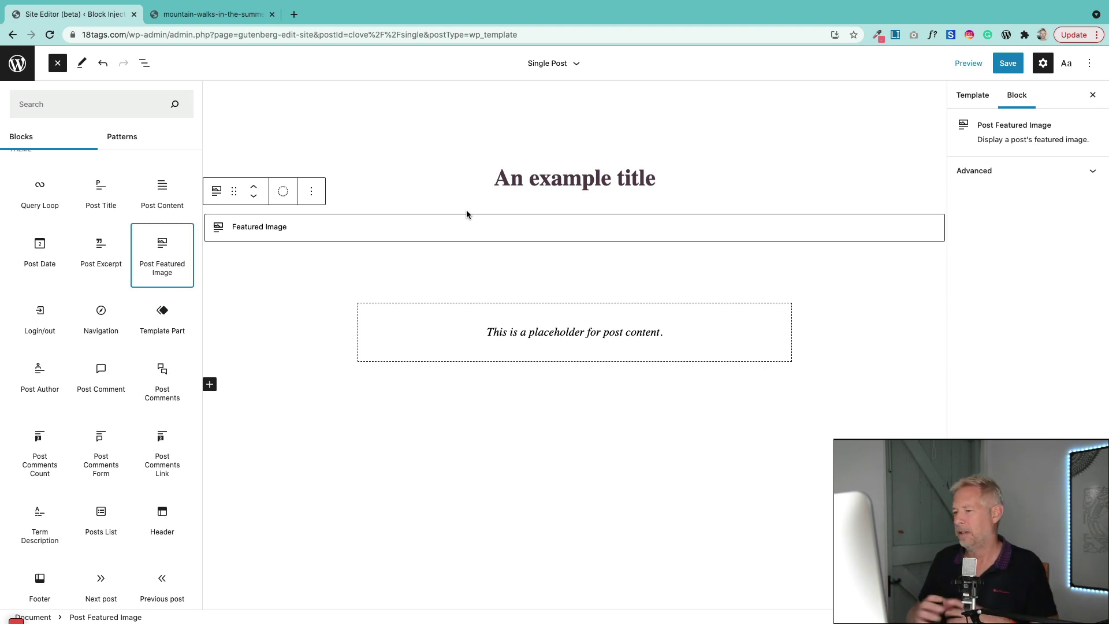
pyautogui.click(419, 220)
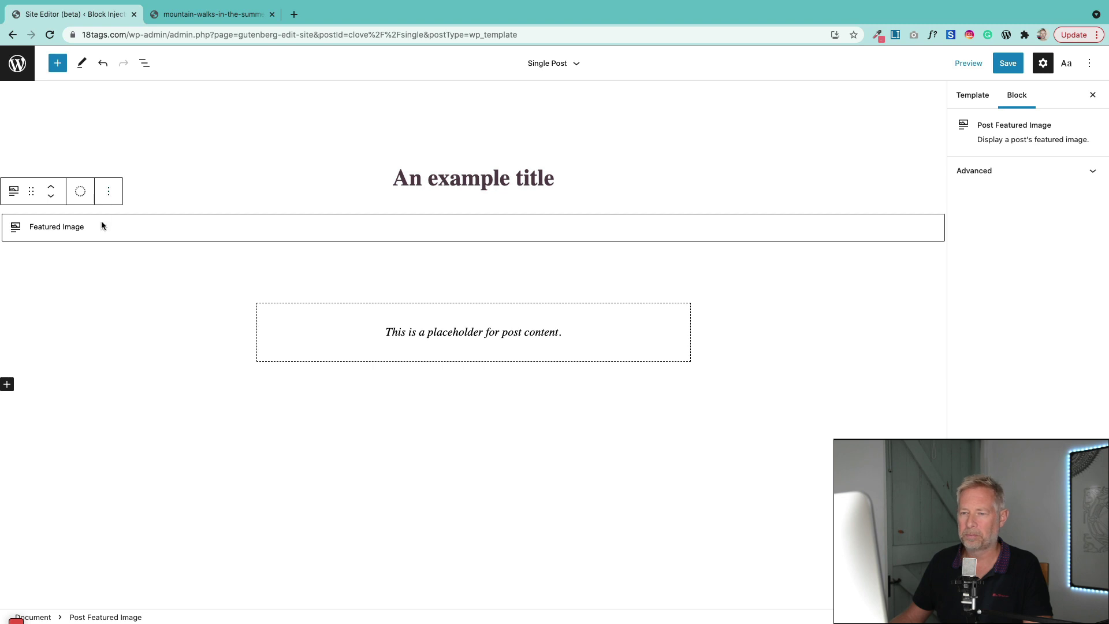
pyautogui.click(145, 62)
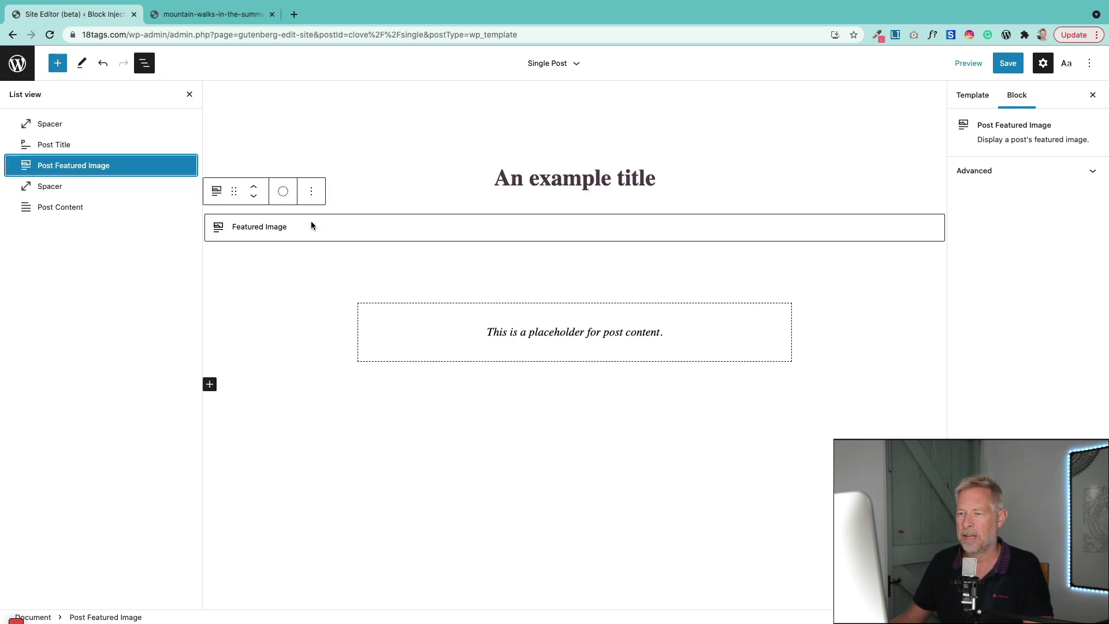
# Step: Save the Single Post template changes
pyautogui.click(412, 223)
pyautogui.click(1008, 63)
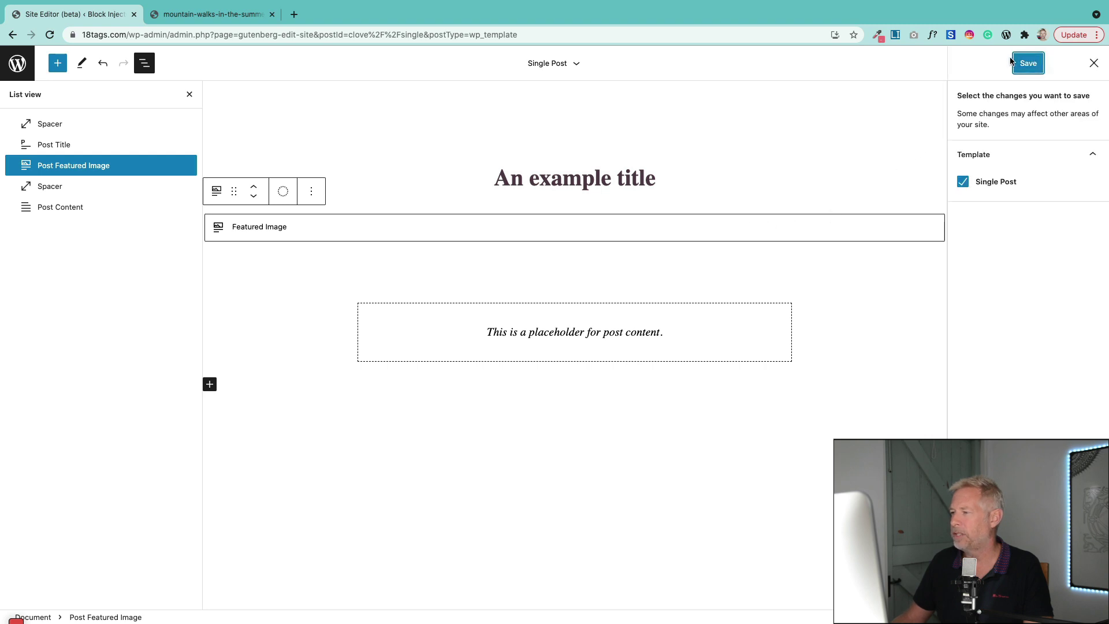
pyautogui.click(1023, 62)
# Step: Reload the live post to confirm the black-and-white bridge image appears under the title
pyautogui.click(214, 14)
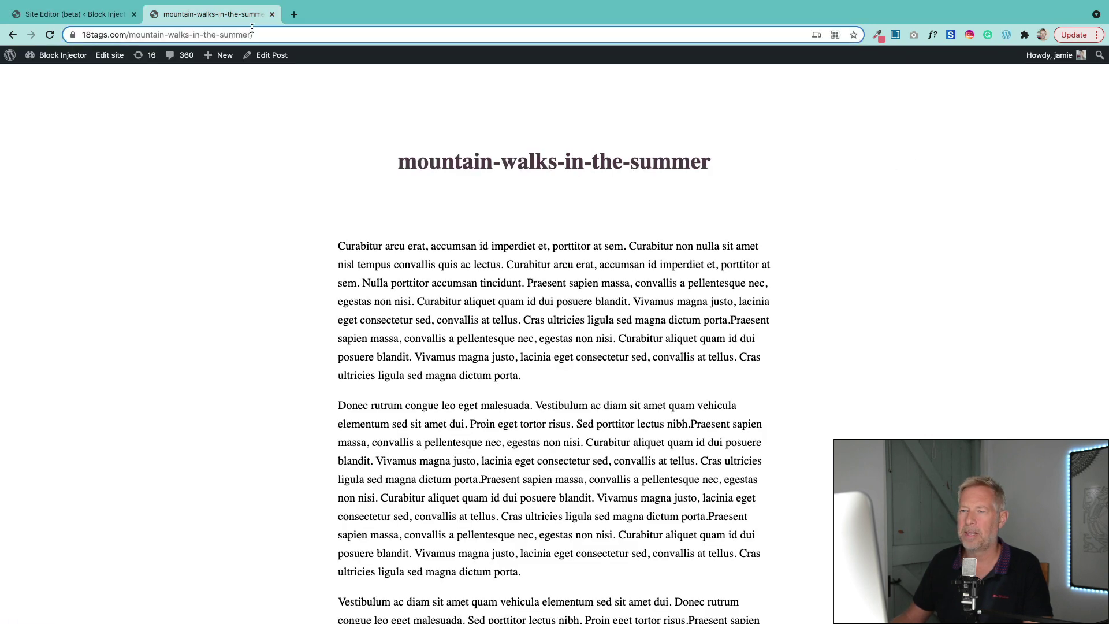
pyautogui.press('super+r')
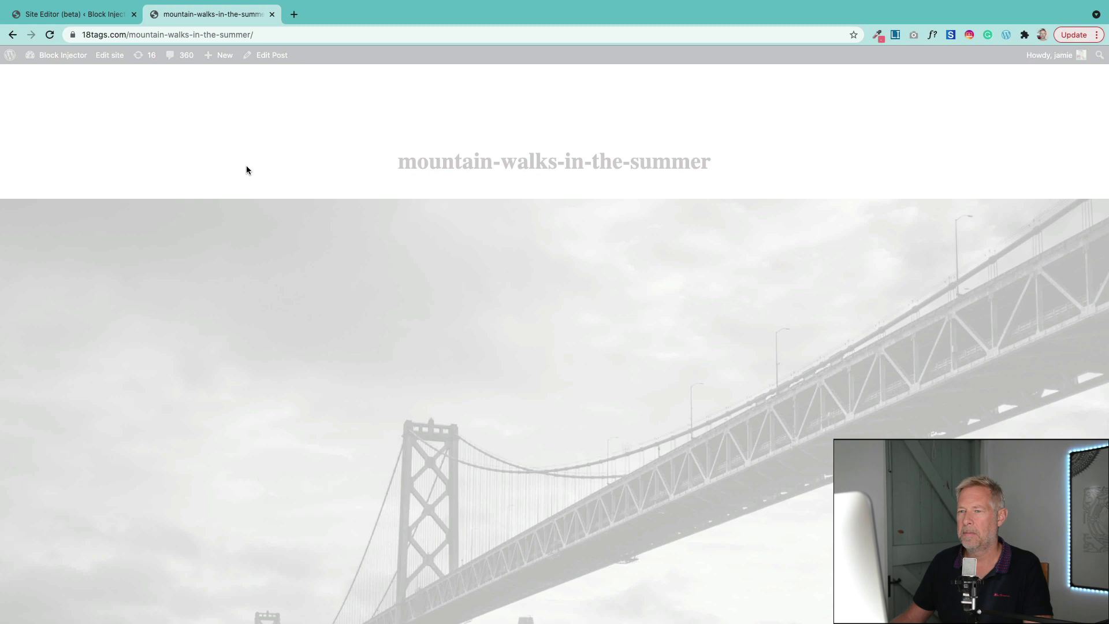
pyautogui.scroll(-3, 255, 258)
pyautogui.scroll(-10, 255, 258)
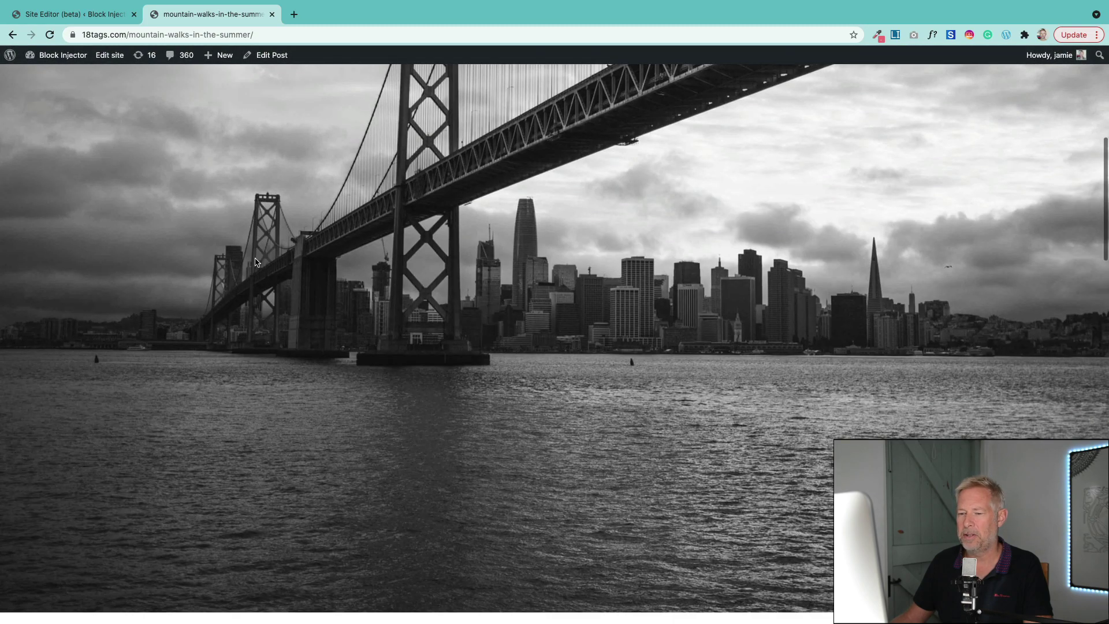
pyautogui.scroll(10, 257, 263)
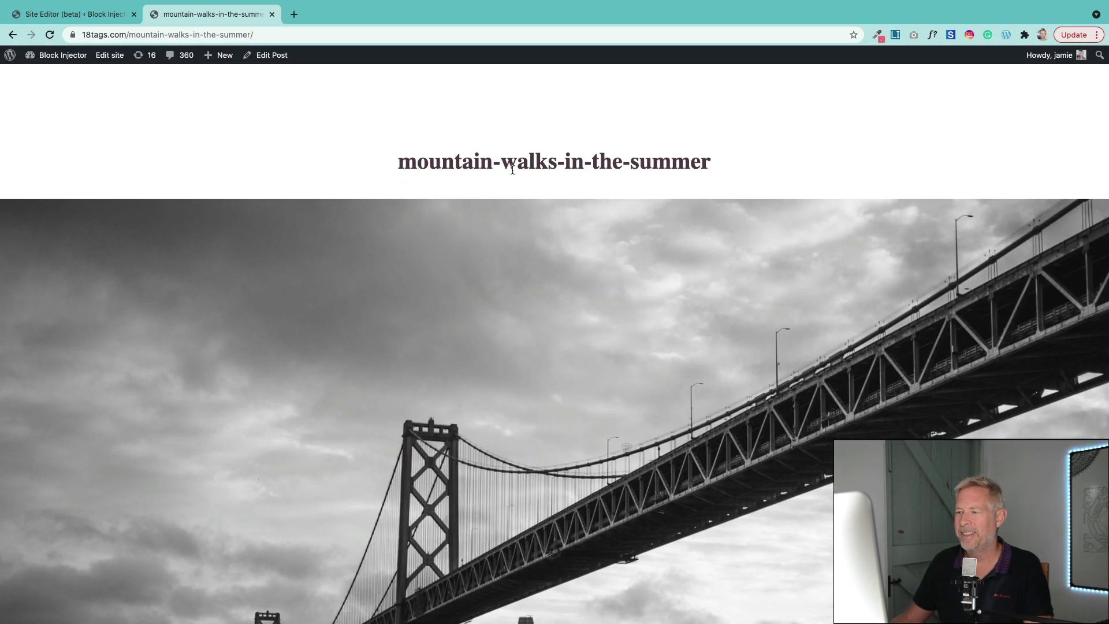
pyautogui.moveTo(513, 169); pyautogui.dragTo(482, 169)
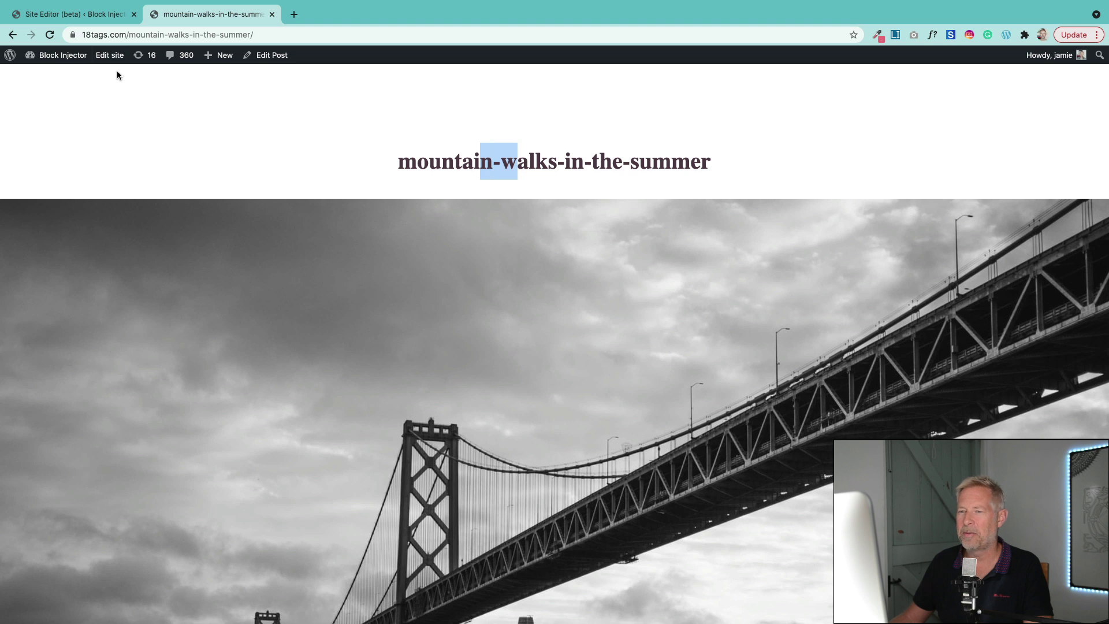
pyautogui.click(91, 15)
# Step: Give the Post Title a custom font size of 100 and the Monospace font family
pyautogui.click(534, 181)
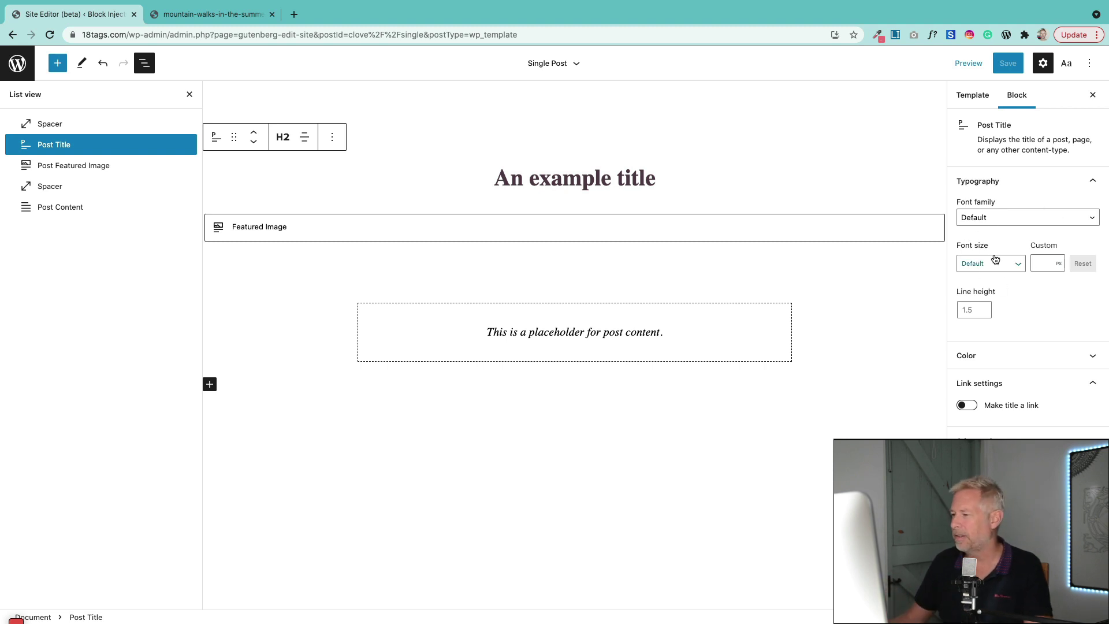
pyautogui.click(1040, 264)
pyautogui.write('70')
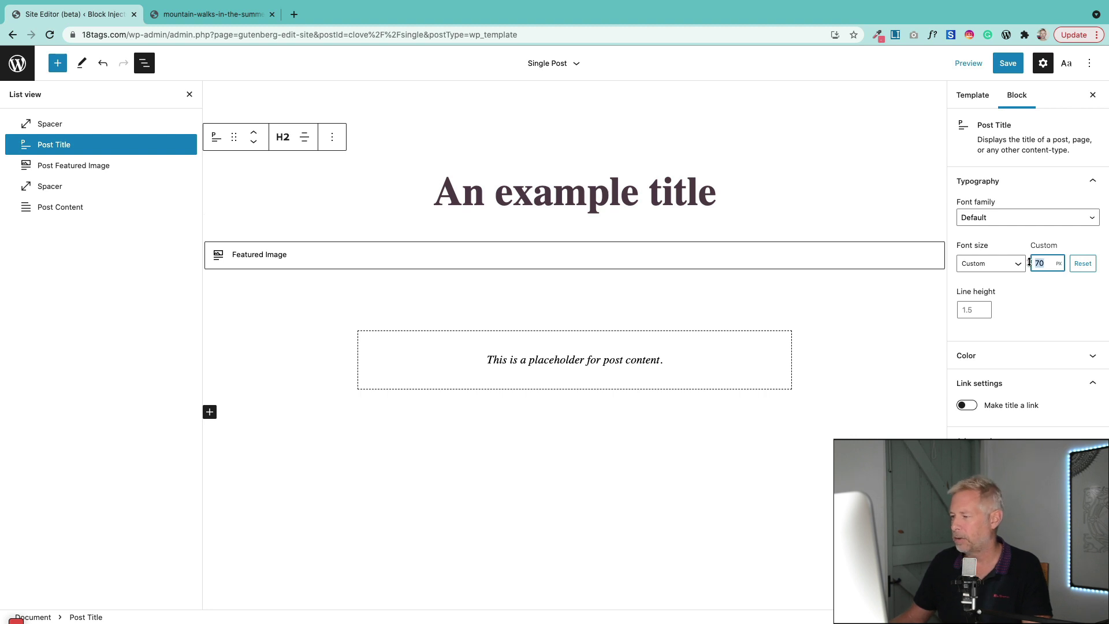
pyautogui.write('100')
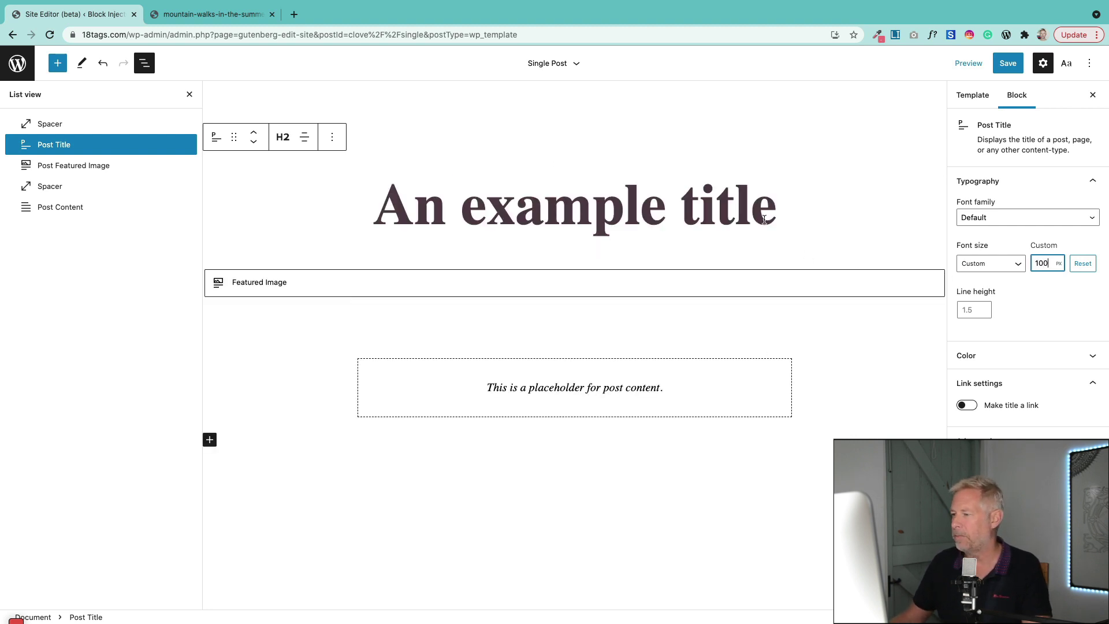
pyautogui.click(967, 219)
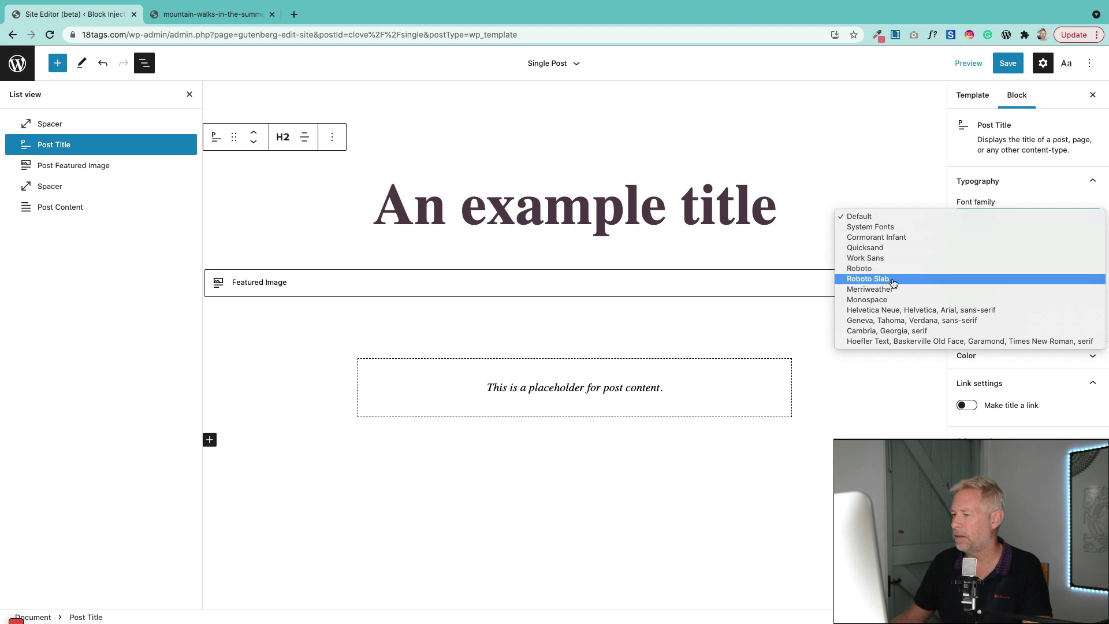
pyautogui.click(888, 300)
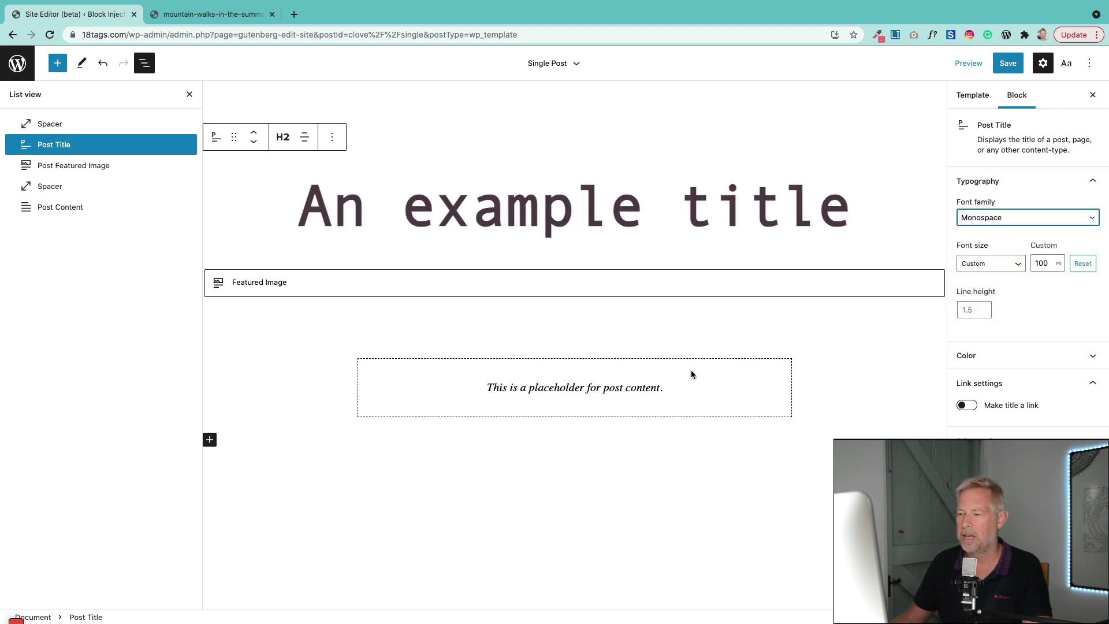
# Step: Drag a Post Comments Form block below Post Content and save the template
pyautogui.click(686, 384)
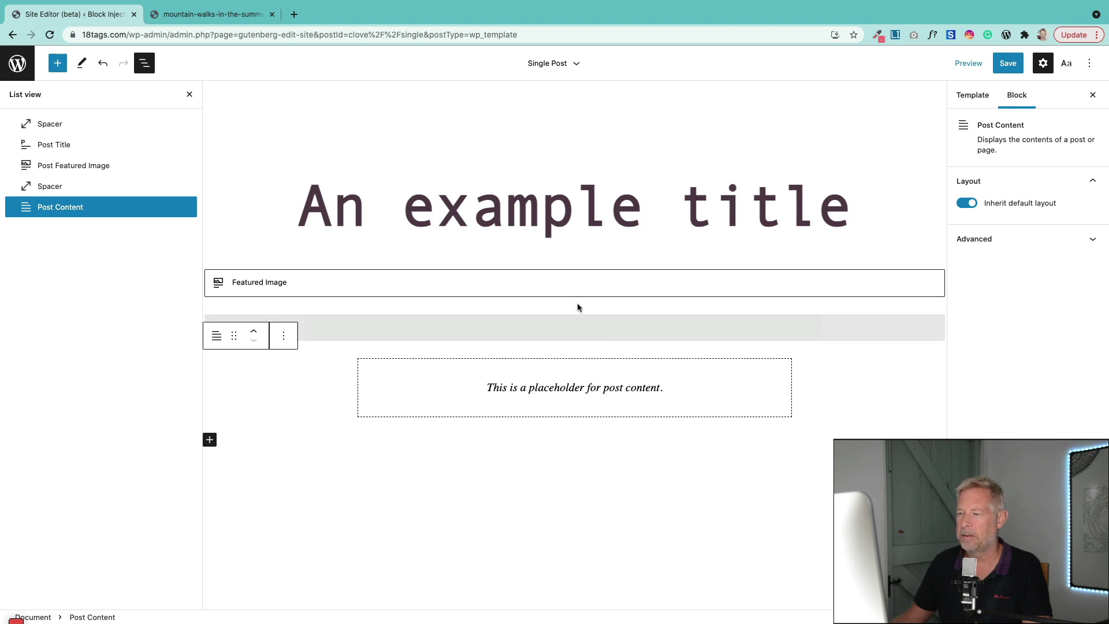
pyautogui.click(58, 63)
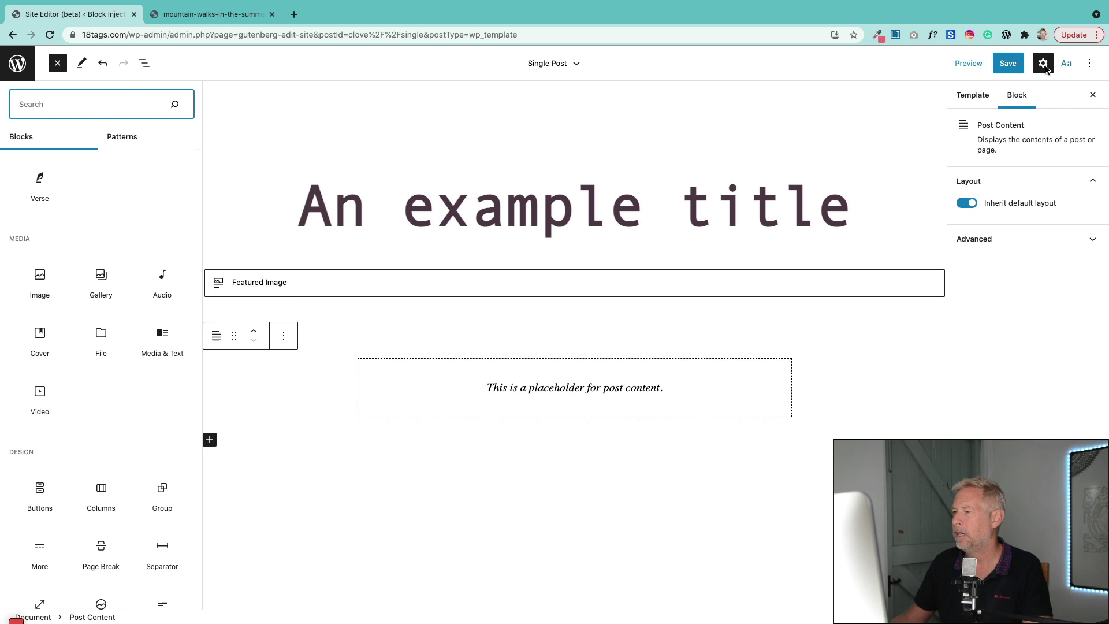
pyautogui.scroll(-8, 86, 312)
pyautogui.scroll(-7, 92, 300)
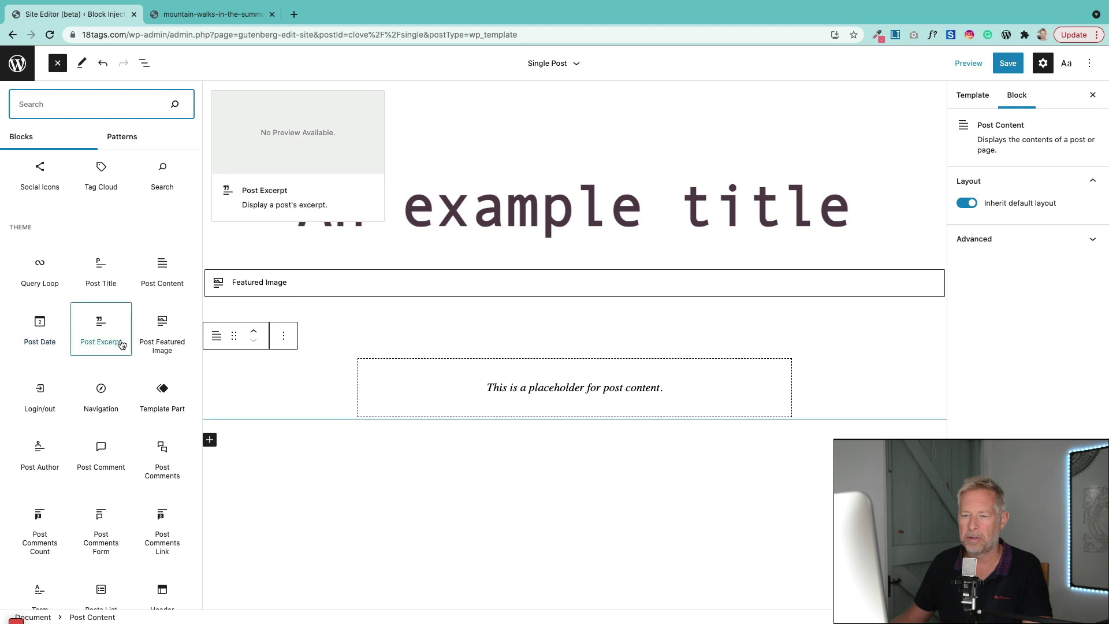
pyautogui.scroll(-2, 121, 357)
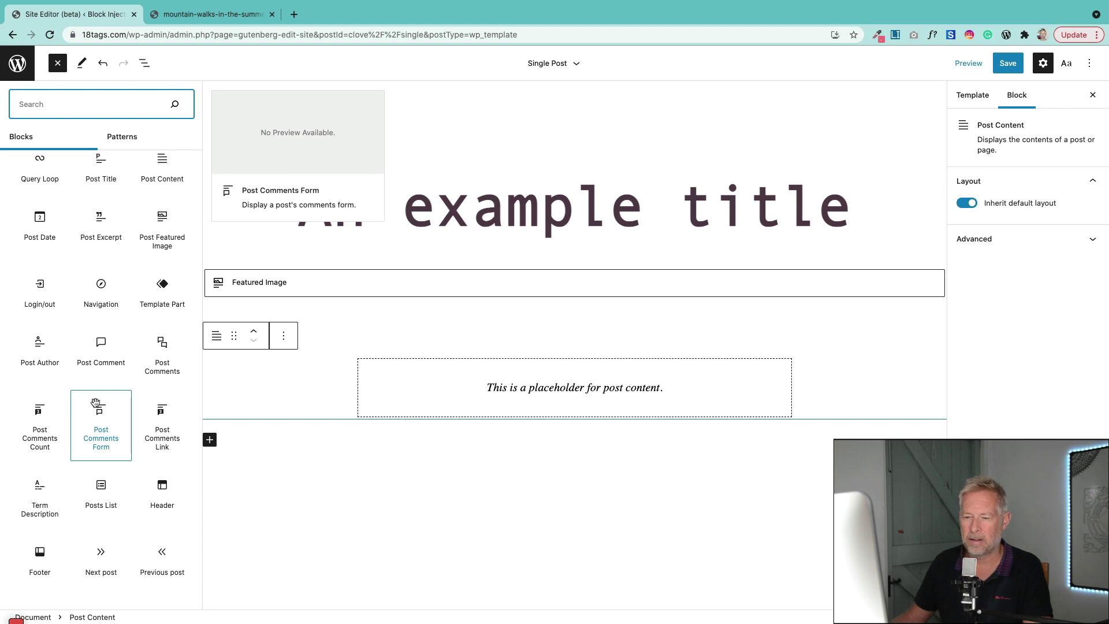
pyautogui.moveTo(95, 402); pyautogui.dragTo(252, 440)
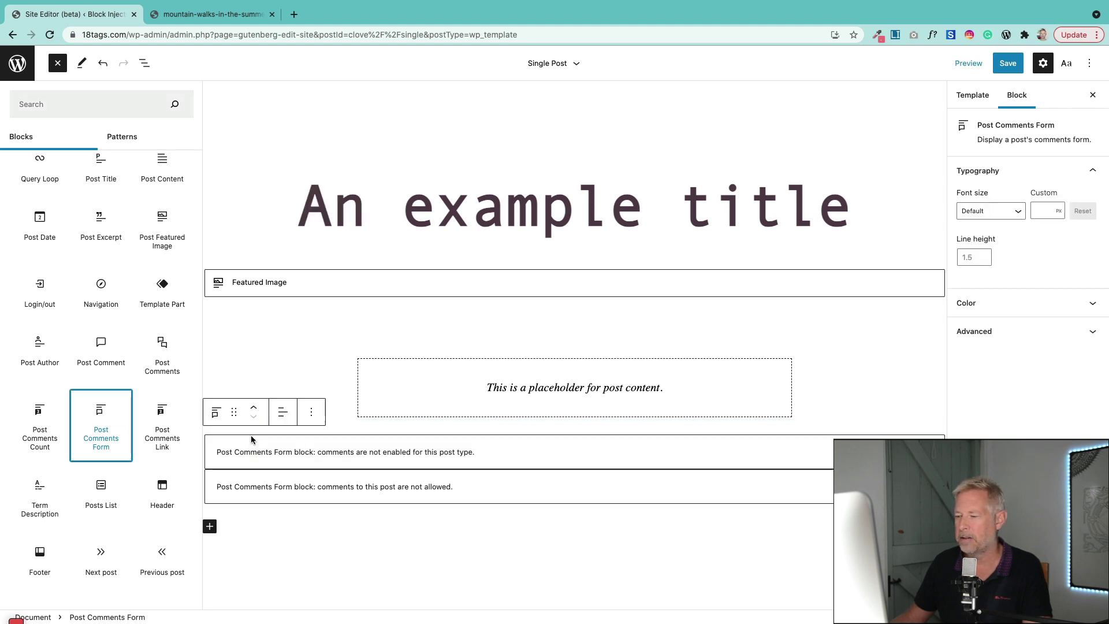
pyautogui.click(1007, 63)
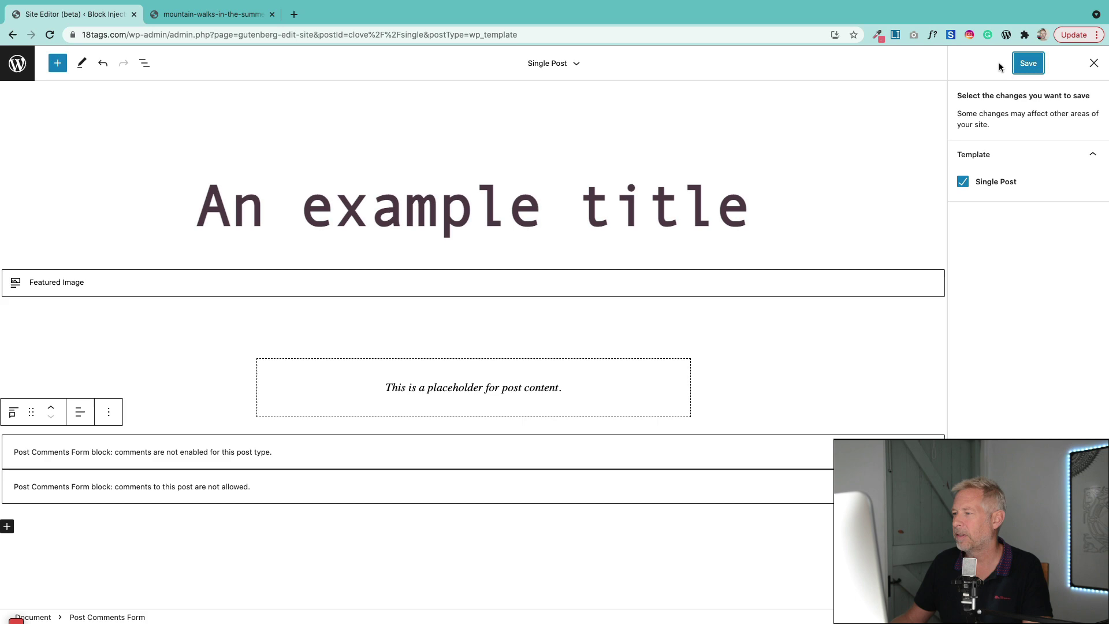
pyautogui.click(1009, 66)
# Step: Reload the live post and scroll down to its Leave a Reply comment form and back
pyautogui.click(243, 16)
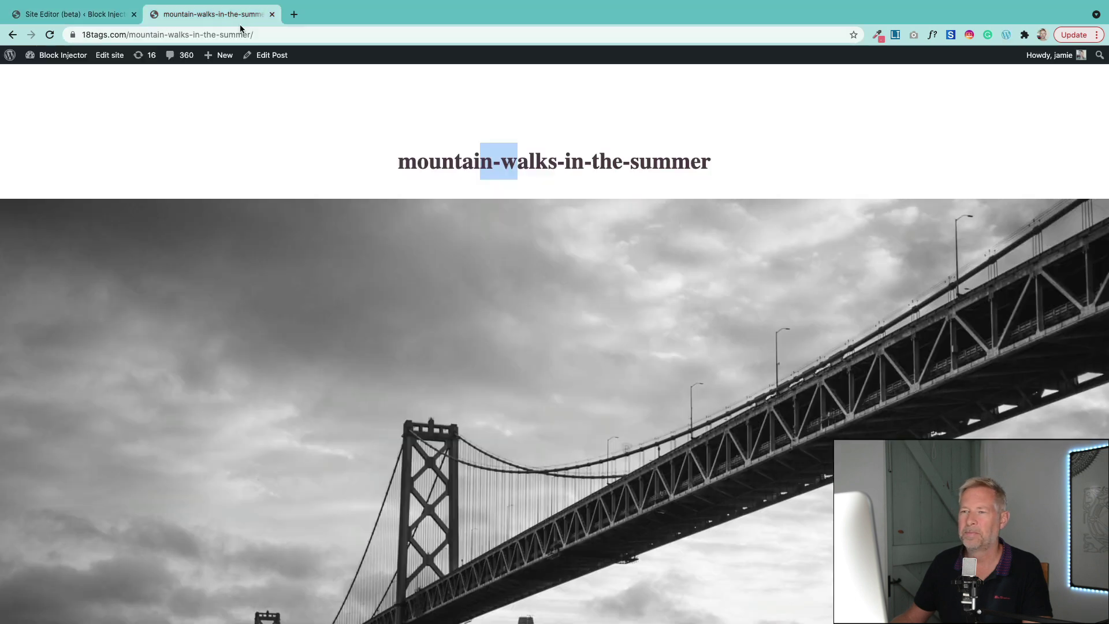
pyautogui.click(261, 37)
pyautogui.press('Return')
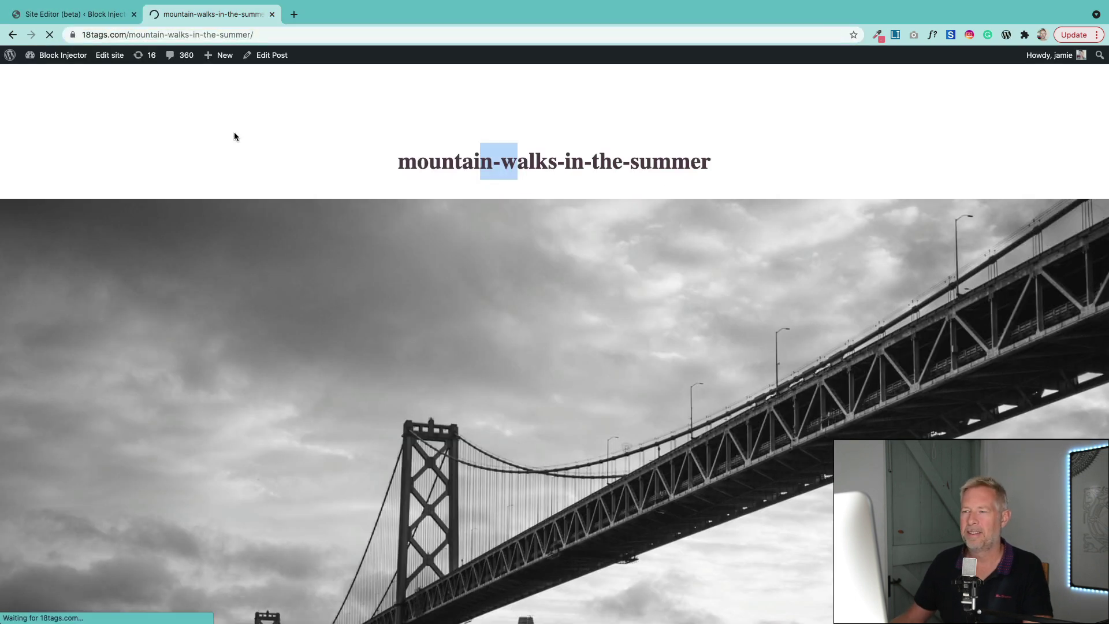
pyautogui.scroll(-4, 228, 238)
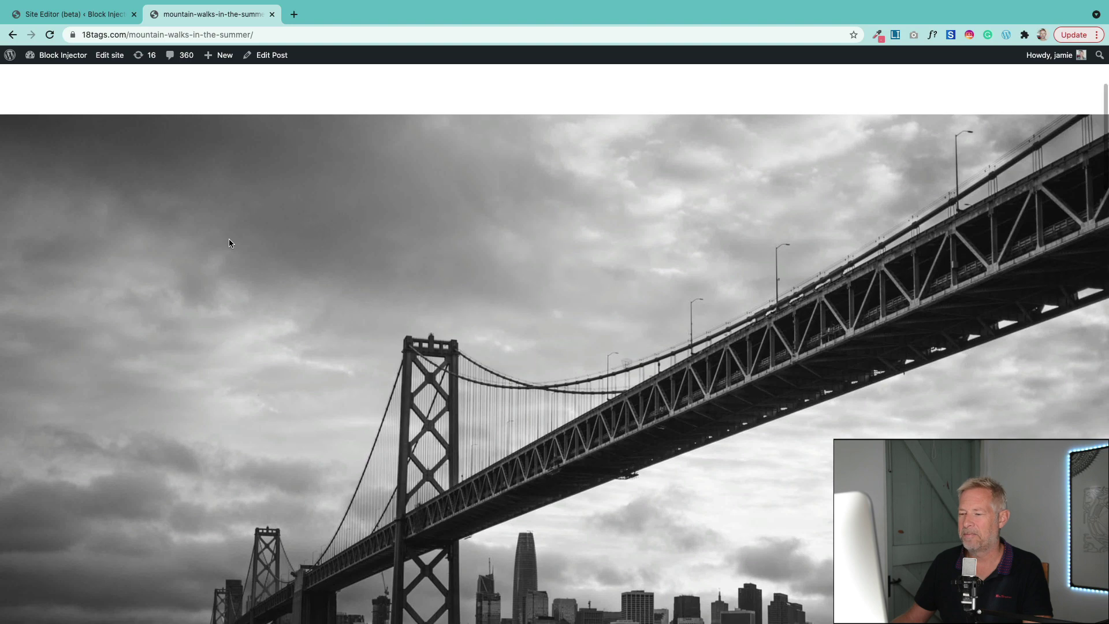
pyautogui.scroll(4, 229, 238)
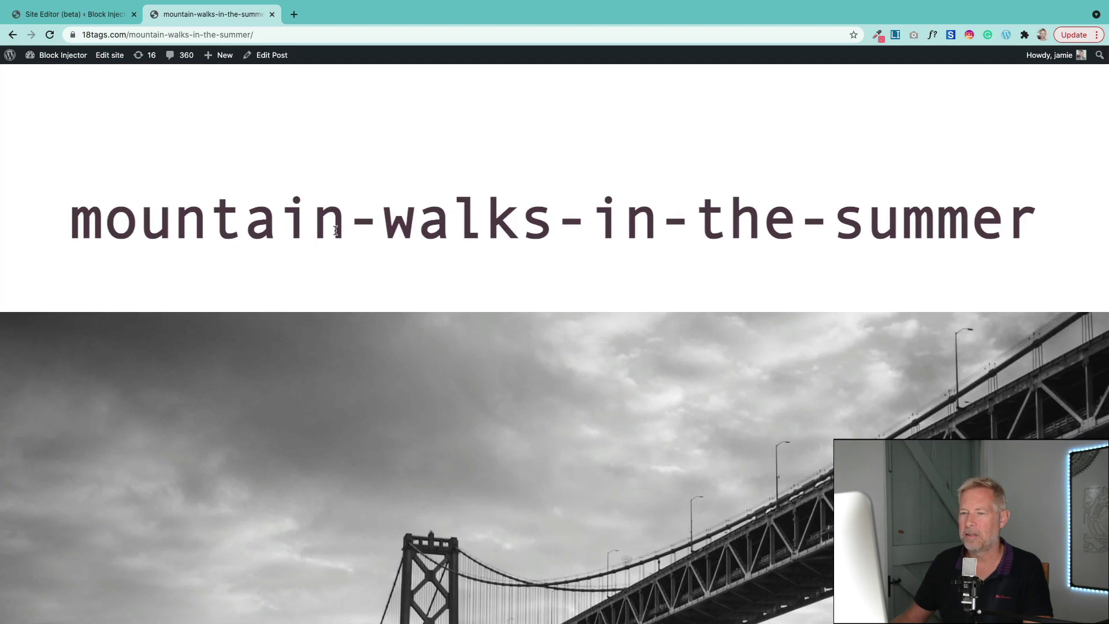
pyautogui.scroll(-3, 290, 271)
pyautogui.scroll(-1, 292, 274)
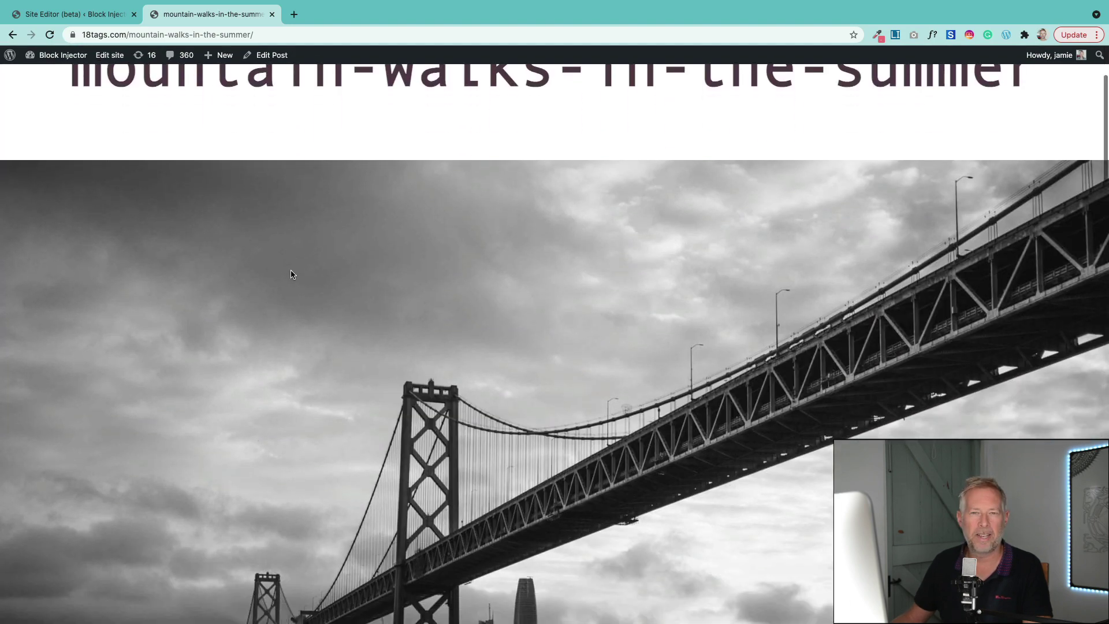
pyautogui.scroll(-15, 292, 274)
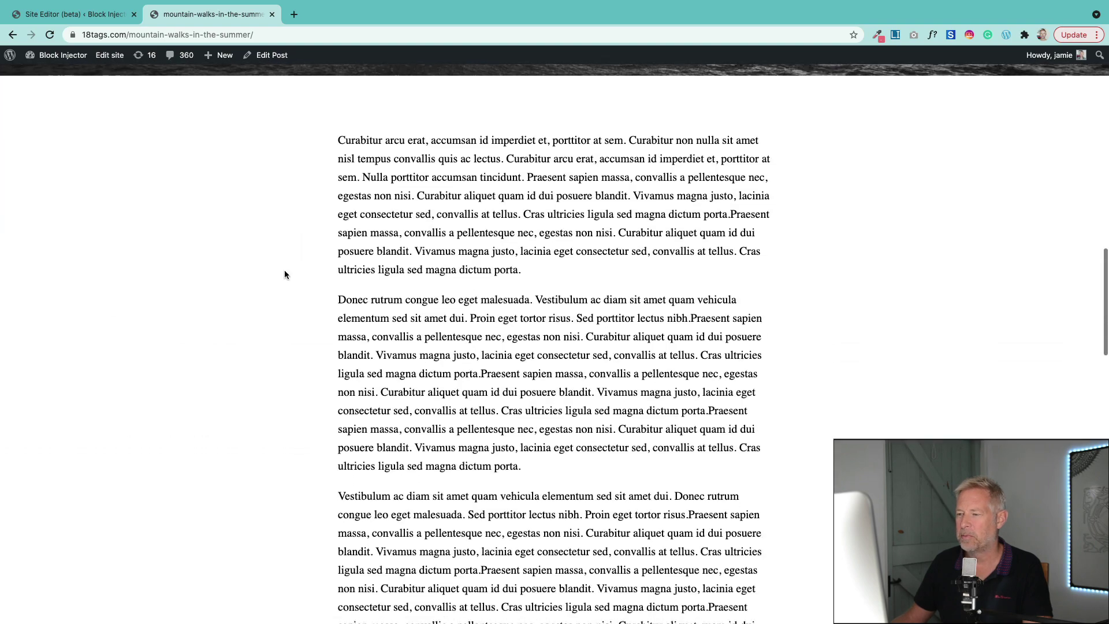
pyautogui.scroll(-15, 284, 270)
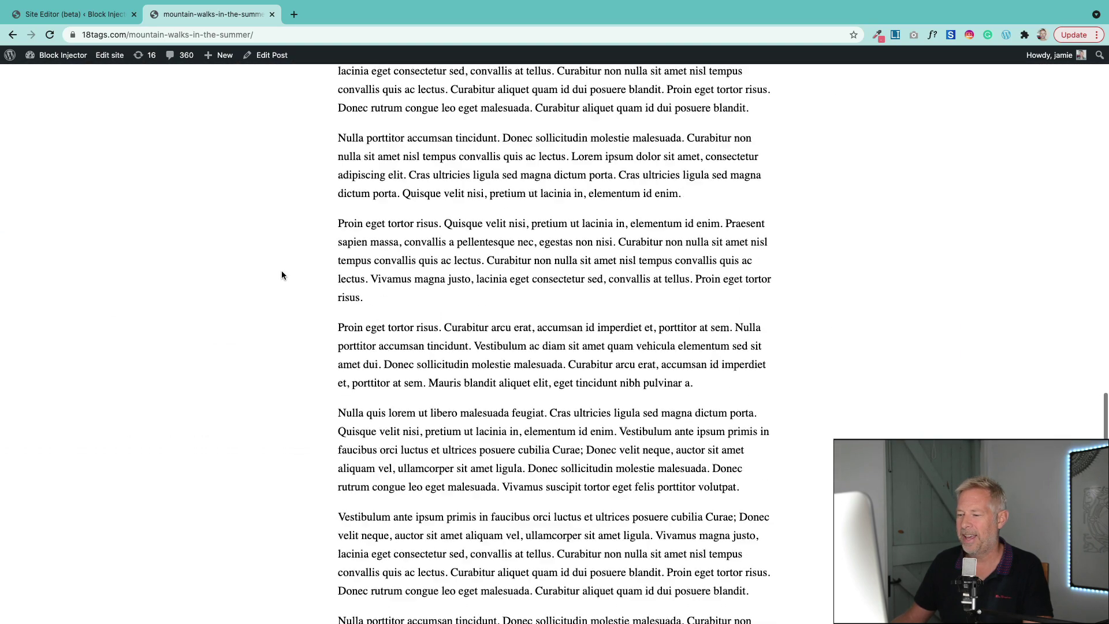
pyautogui.scroll(-10, 282, 270)
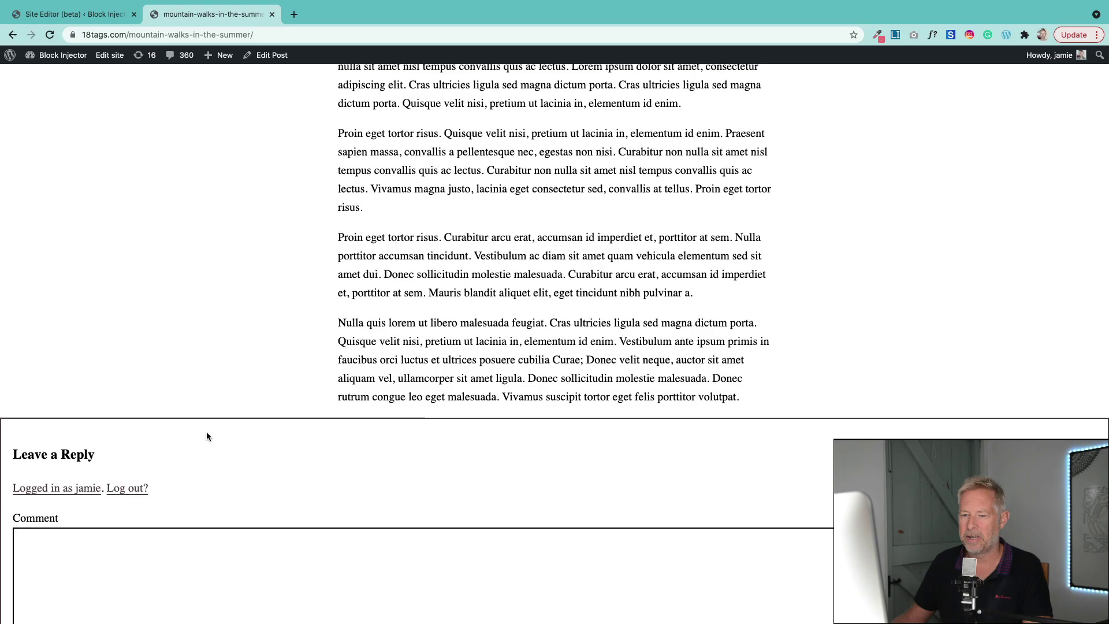
pyautogui.scroll(-2, 206, 431)
pyautogui.scroll(7, 366, 290)
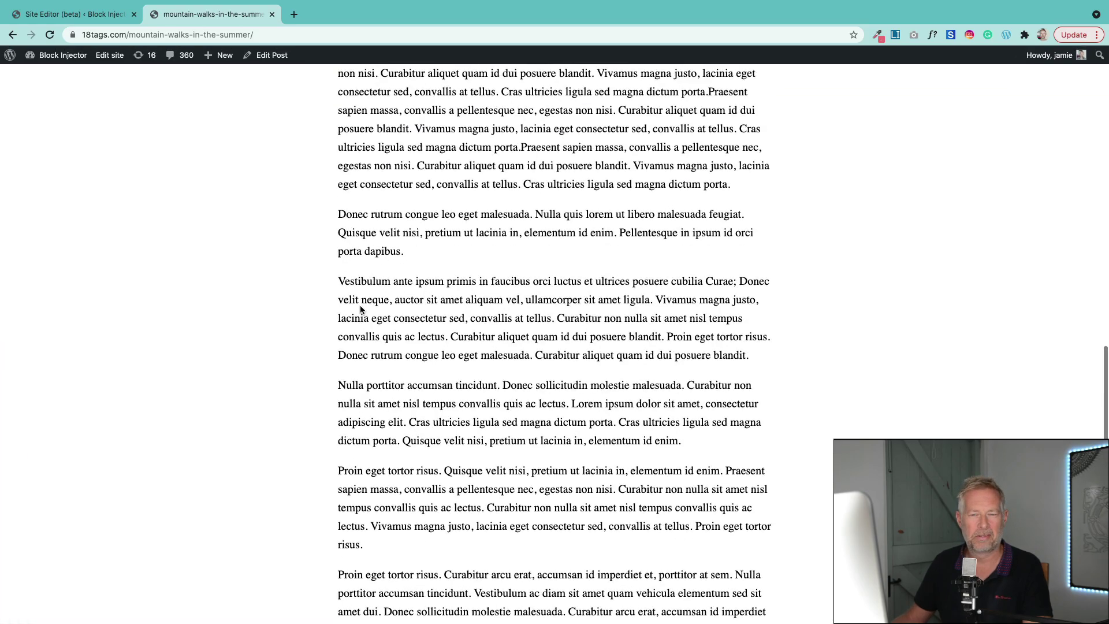
pyautogui.scroll(15, 359, 309)
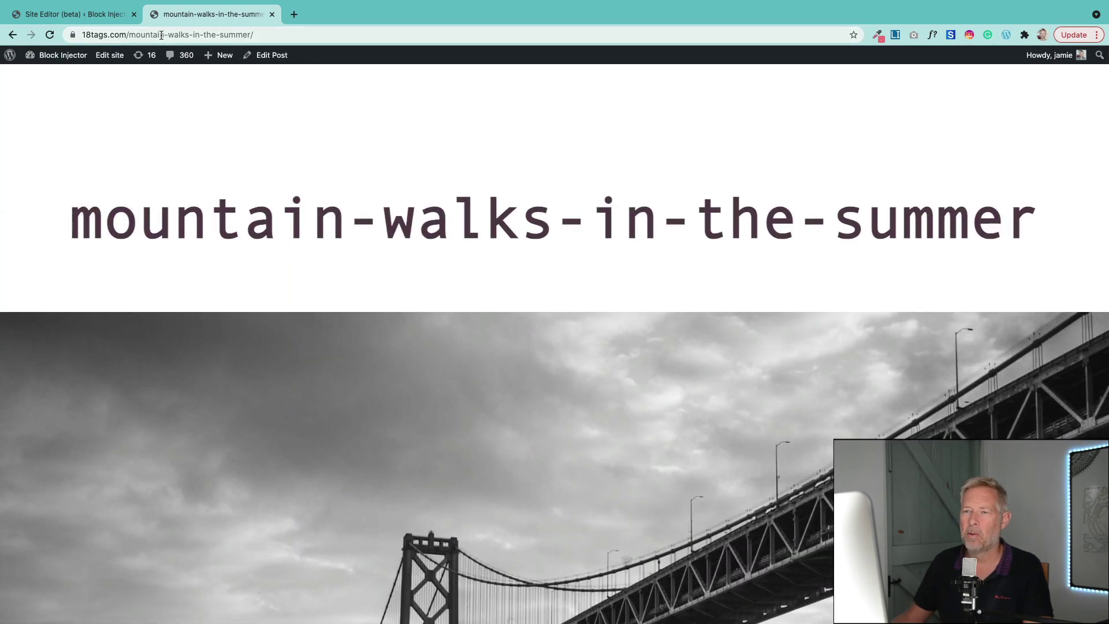
pyautogui.click(106, 20)
# Step: Apply the Purple and yellow duotone filter to the featured image
pyautogui.click(138, 291)
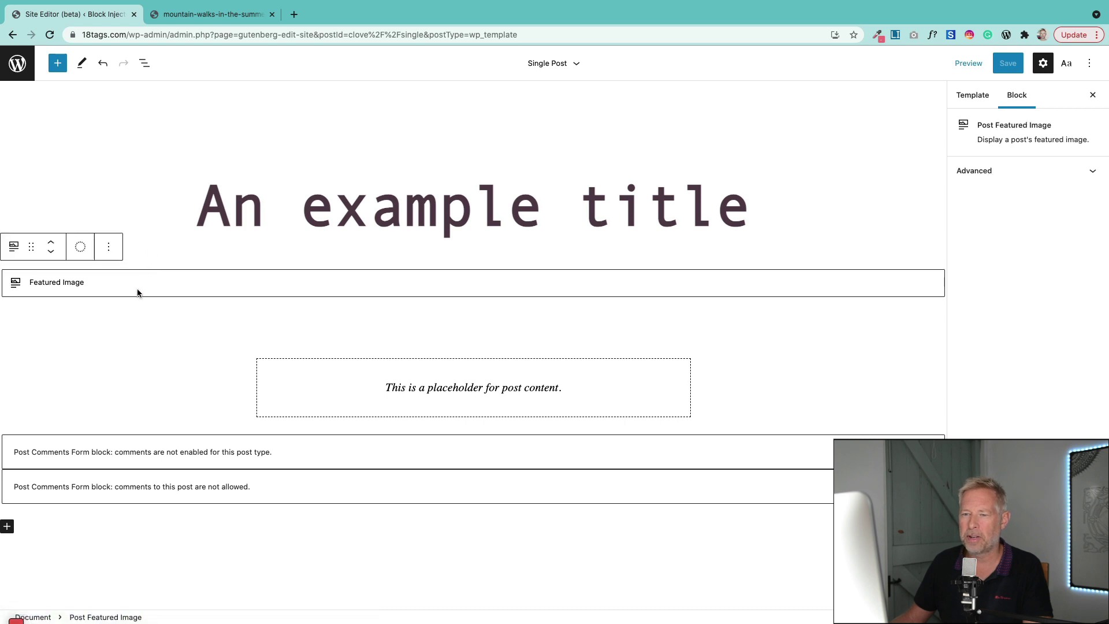
pyautogui.click(79, 247)
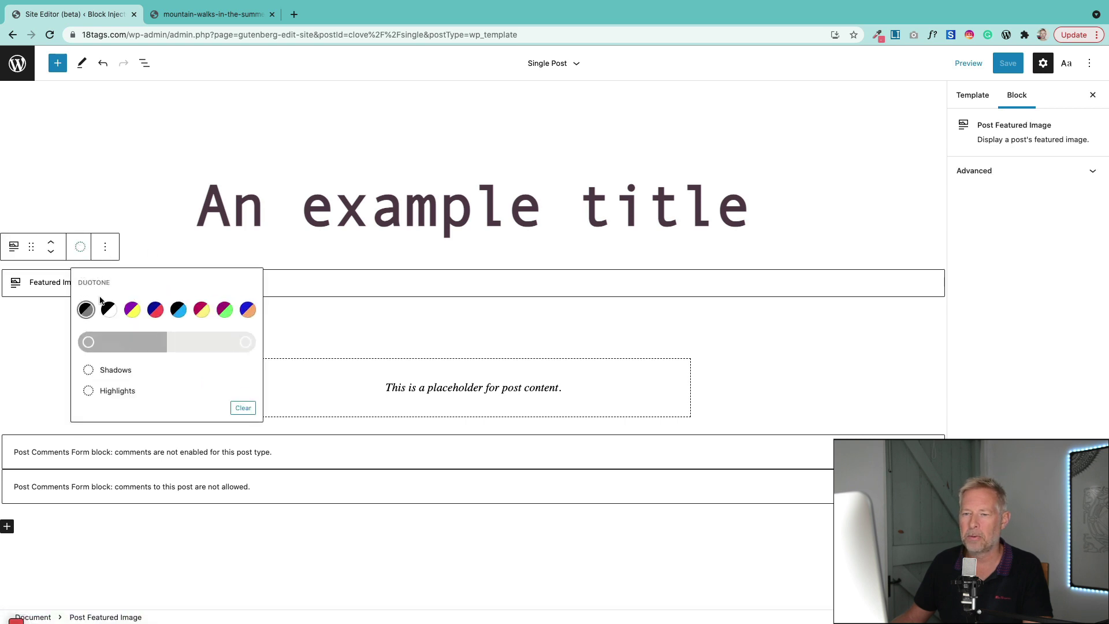
pyautogui.click(132, 311)
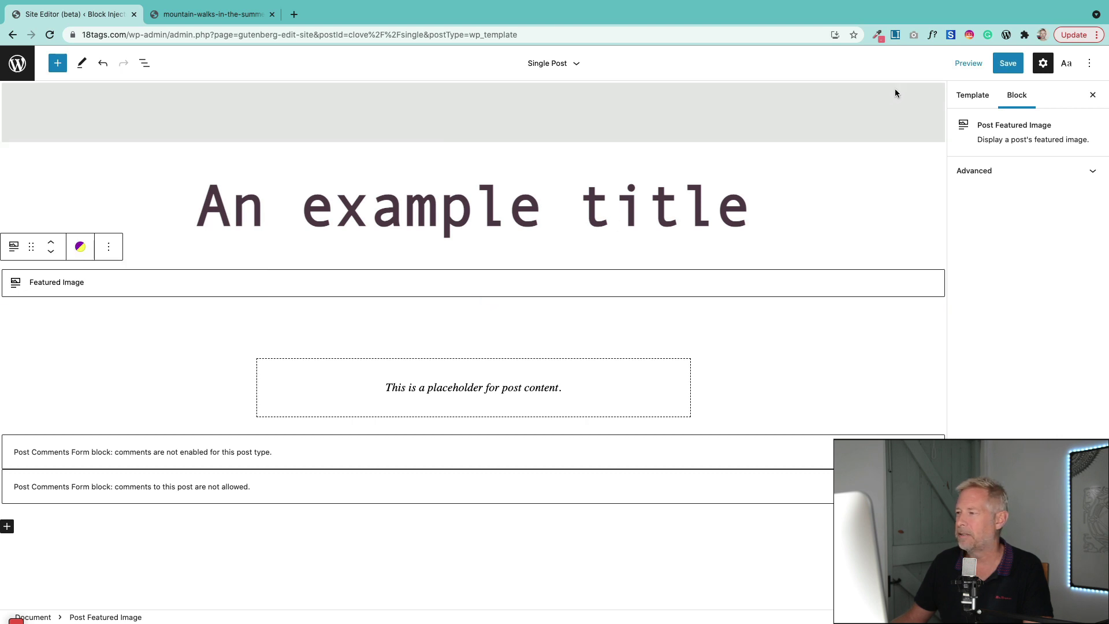
# Step: Reselect the featured image from List view and save the Single Post template
pyautogui.click(145, 63)
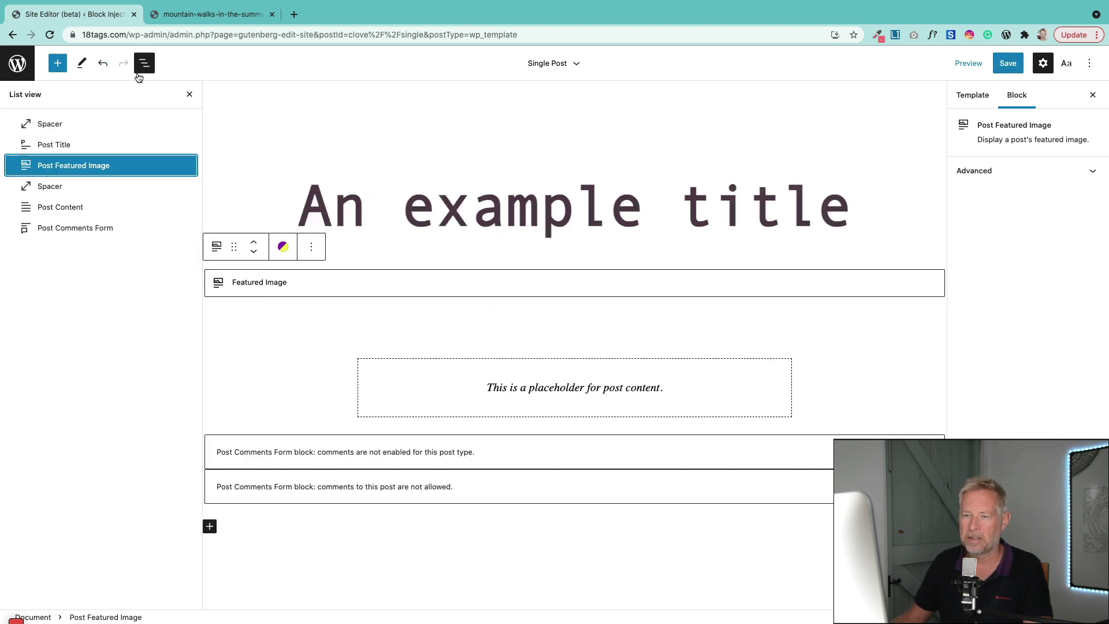
pyautogui.click(269, 283)
pyautogui.click(1007, 63)
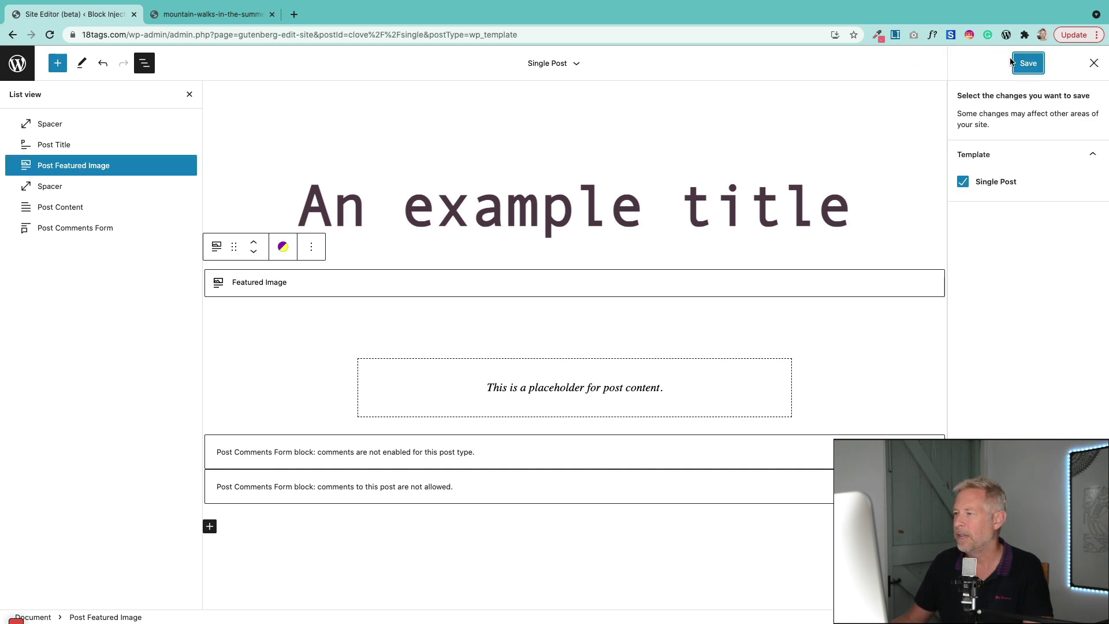
pyautogui.click(1017, 63)
# Step: Reload the summer walks post and scroll to check its purple-and-yellow featured image
pyautogui.click(211, 14)
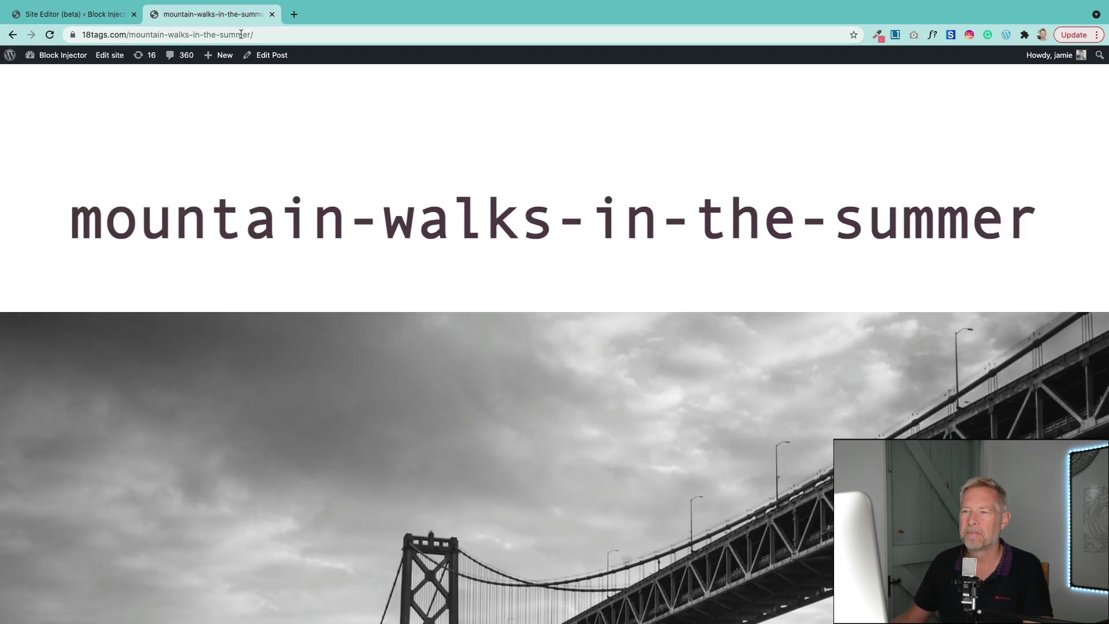
pyautogui.click(241, 35)
pyautogui.press('Return')
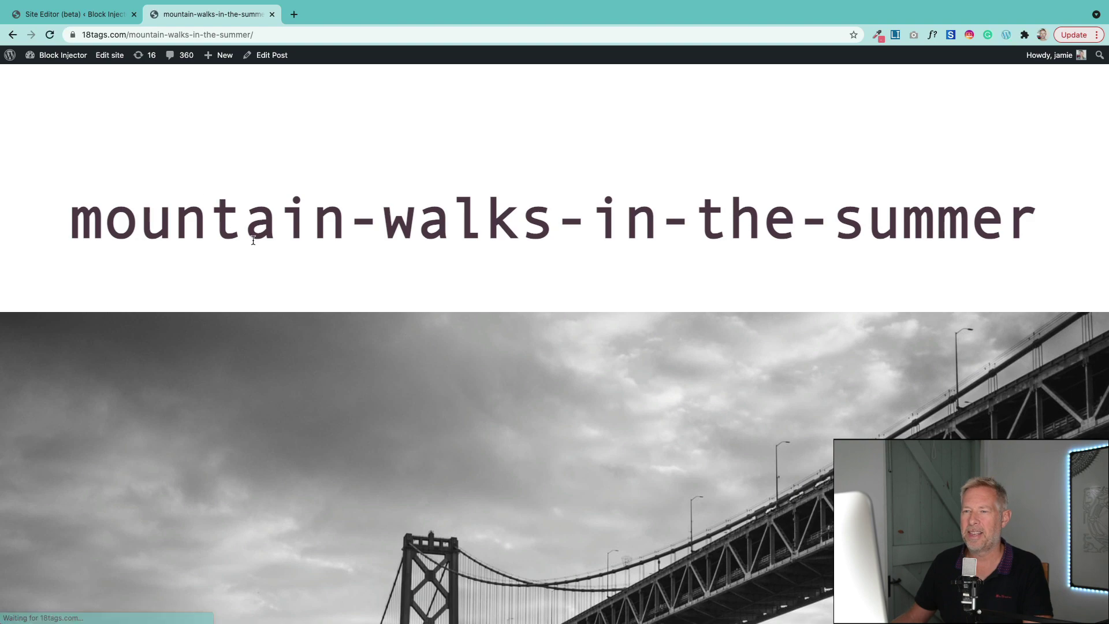
pyautogui.scroll(-3, 258, 244)
pyautogui.scroll(-4, 258, 250)
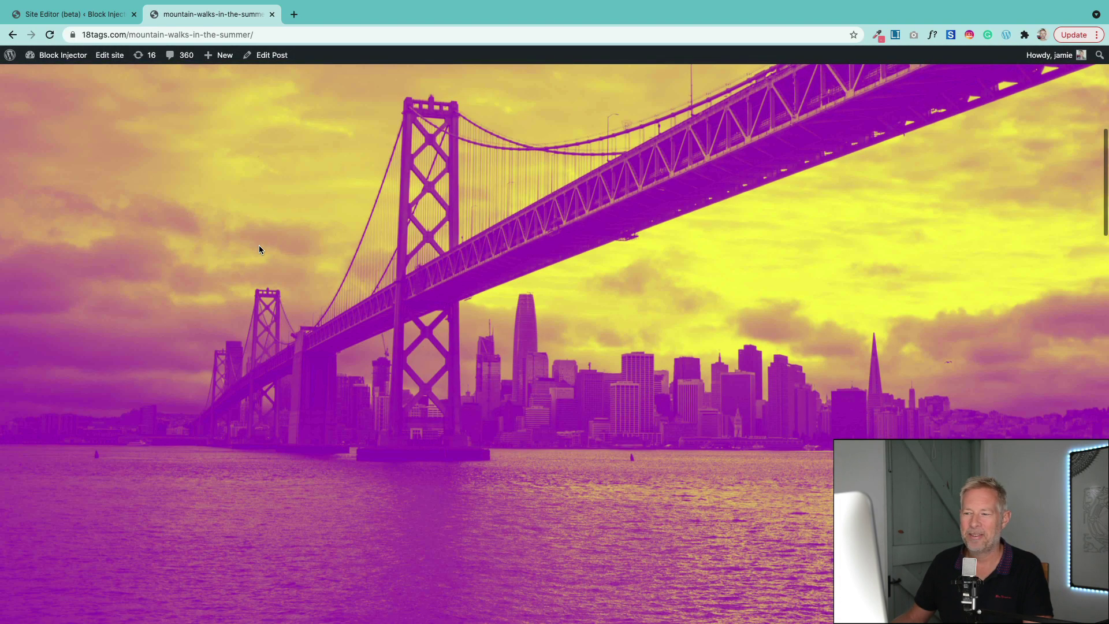
pyautogui.scroll(3, 259, 249)
pyautogui.scroll(4, 259, 250)
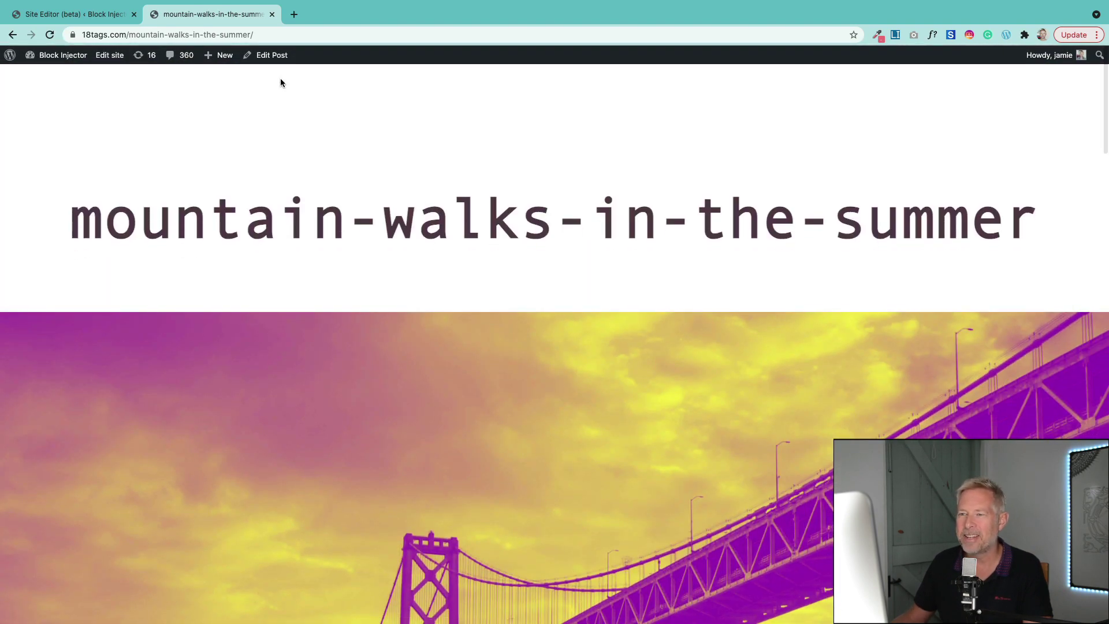
# Step: Remove the post slug from the address to load the site's home page and browse its posts
pyautogui.moveTo(173, 36); pyautogui.dragTo(349, 36)
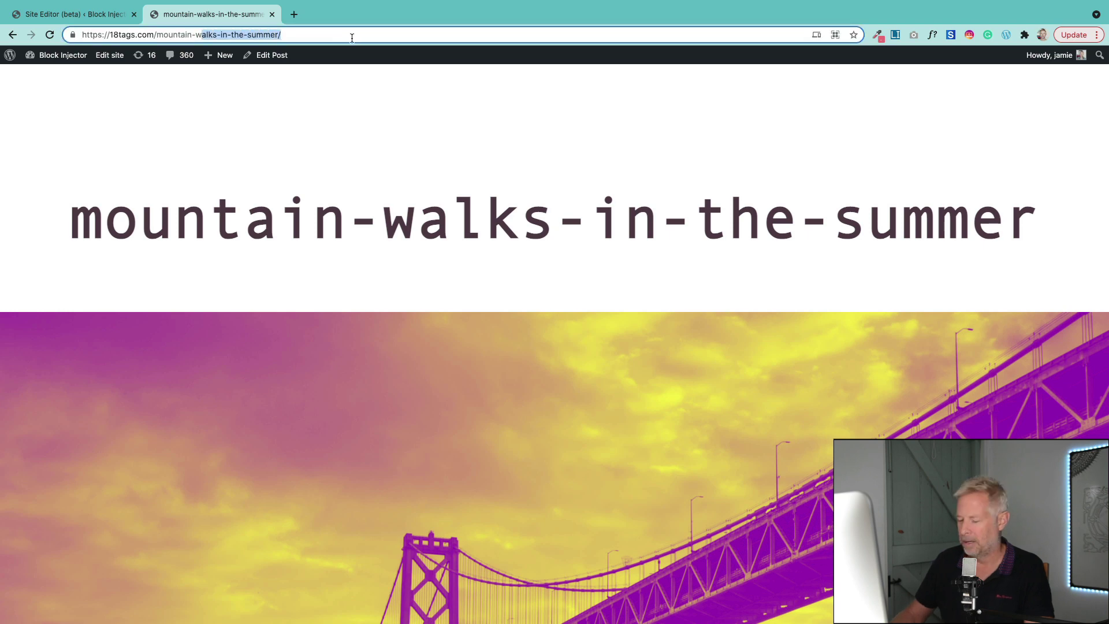
pyautogui.press('BackSpace')
pyautogui.press('BackSpace')
pyautogui.press('BackSpace')
pyautogui.press('BackSpace')
pyautogui.press('BackSpace')
pyautogui.press('BackSpace')
pyautogui.press('BackSpace')
pyautogui.press('BackSpace')
pyautogui.press('BackSpace')
pyautogui.press('BackSpace')
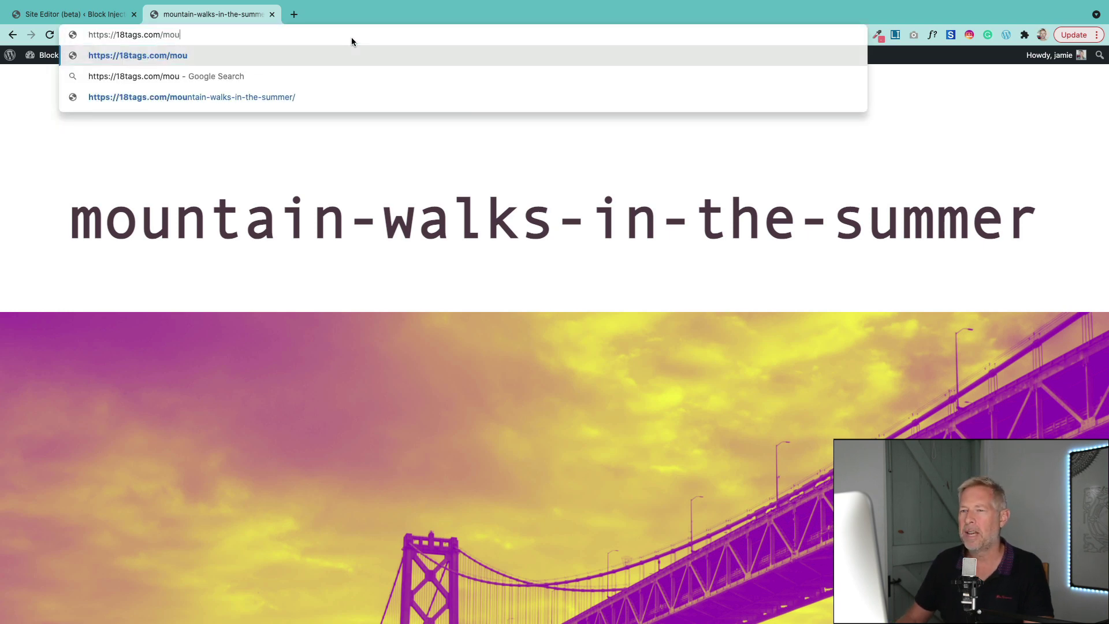
pyautogui.press('Return')
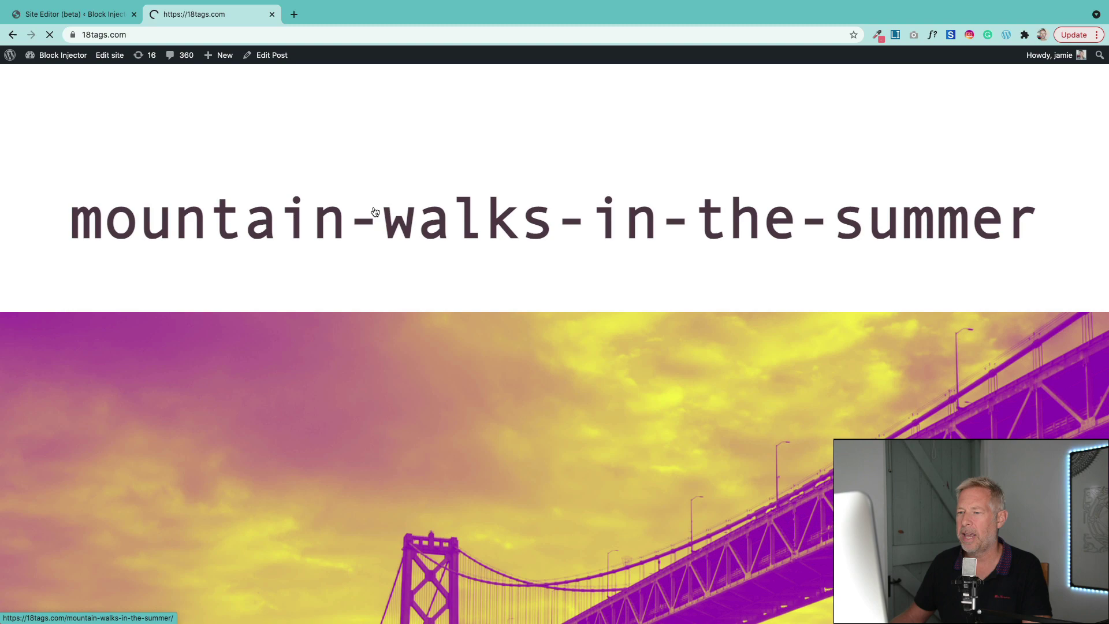
pyautogui.scroll(-3, 450, 299)
pyautogui.scroll(-7, 450, 299)
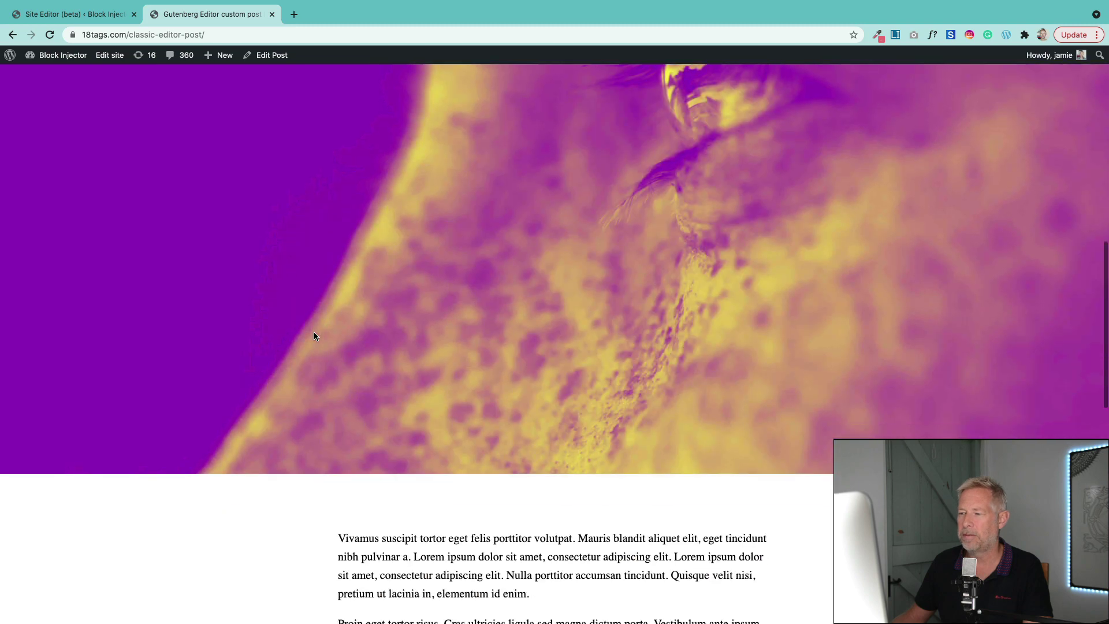
pyautogui.scroll(-4, 318, 335)
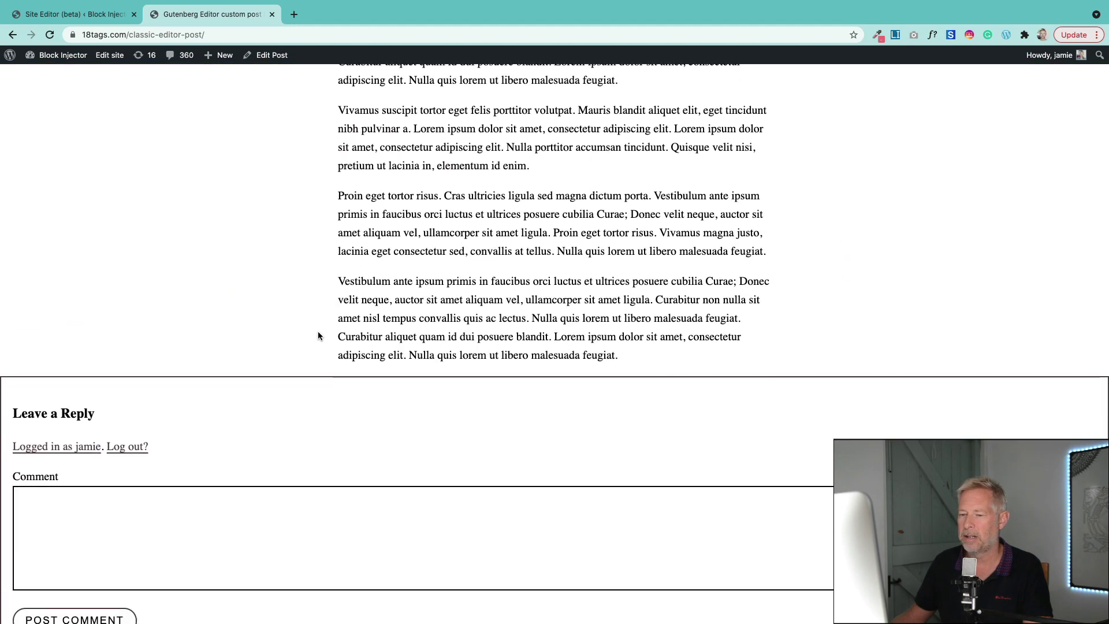
pyautogui.scroll(3, 316, 338)
# Step: Delete the Post Comments Form block from the Single Post template, then reselect the featured image
pyautogui.click(99, 20)
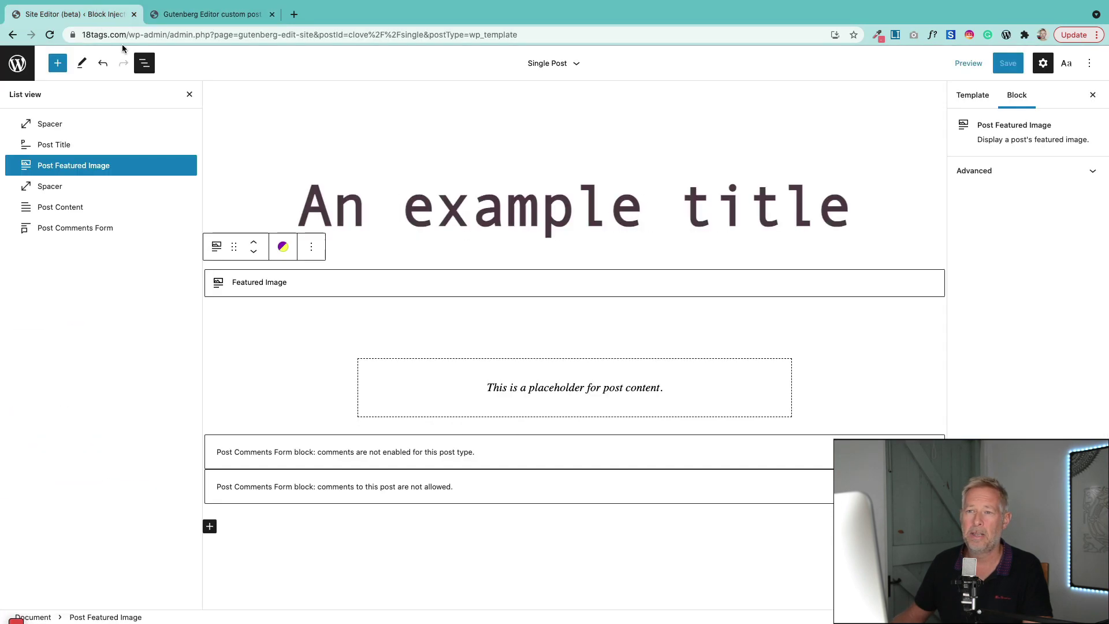
pyautogui.click(430, 453)
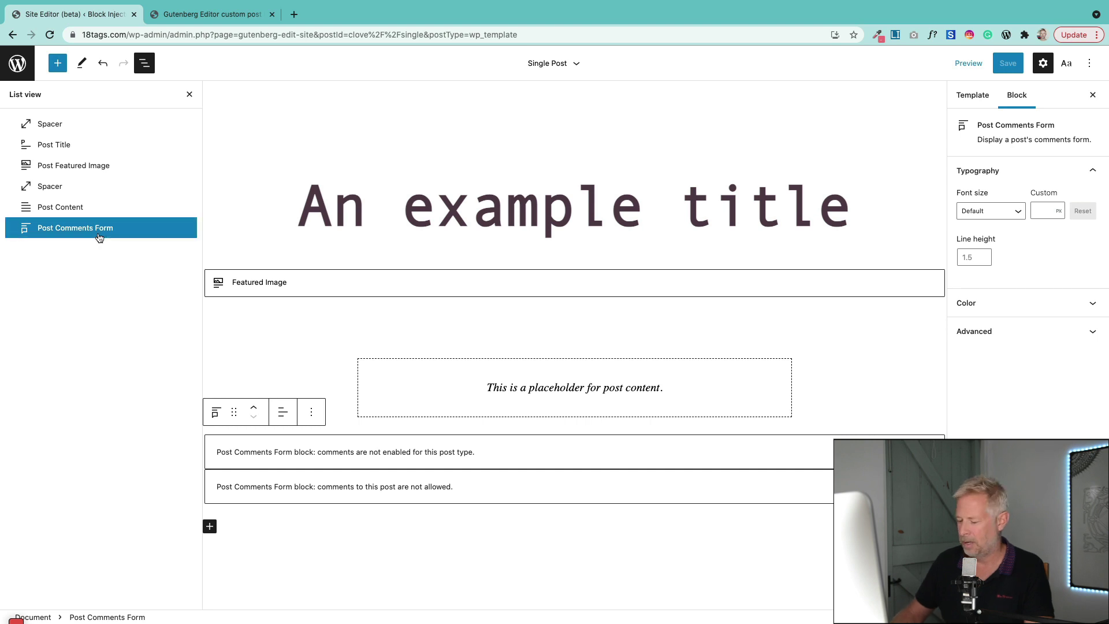
pyautogui.press('Delete')
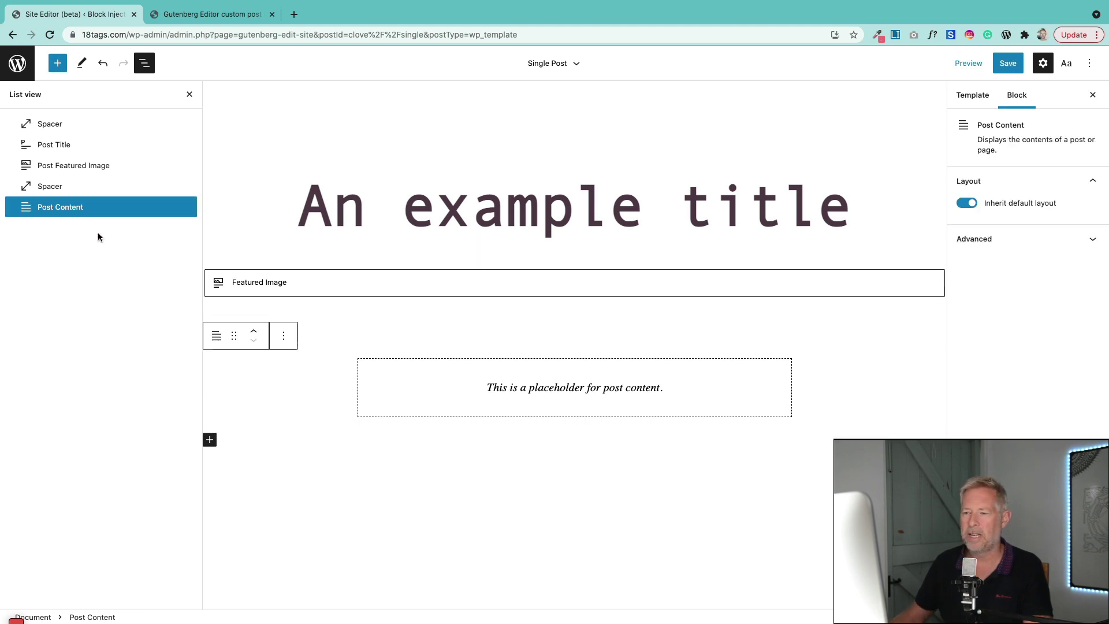
pyautogui.click(57, 65)
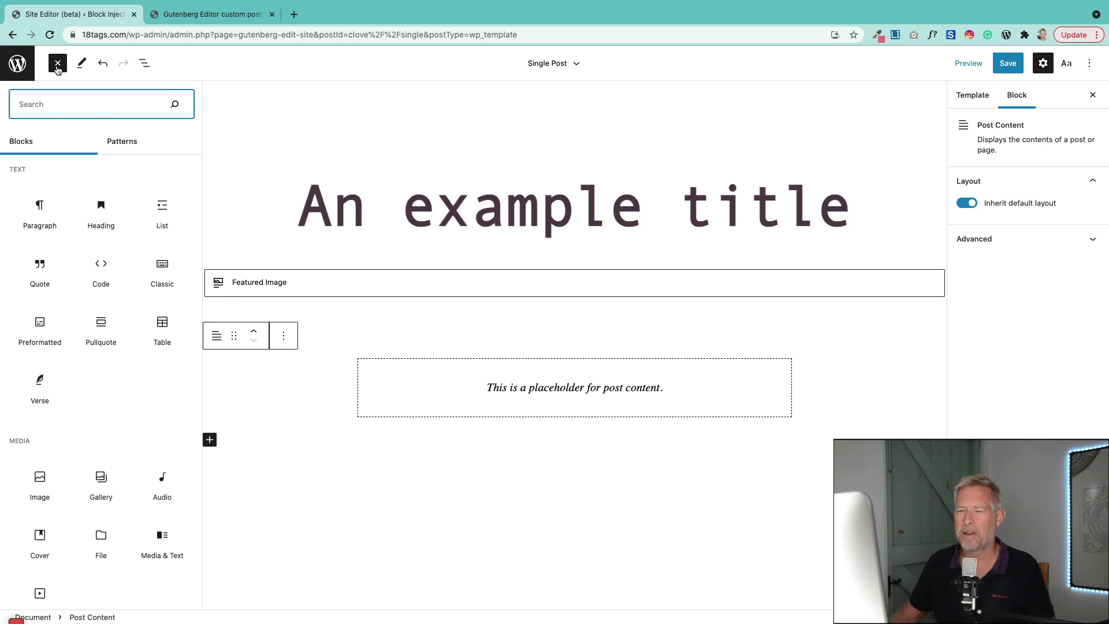
pyautogui.click(57, 65)
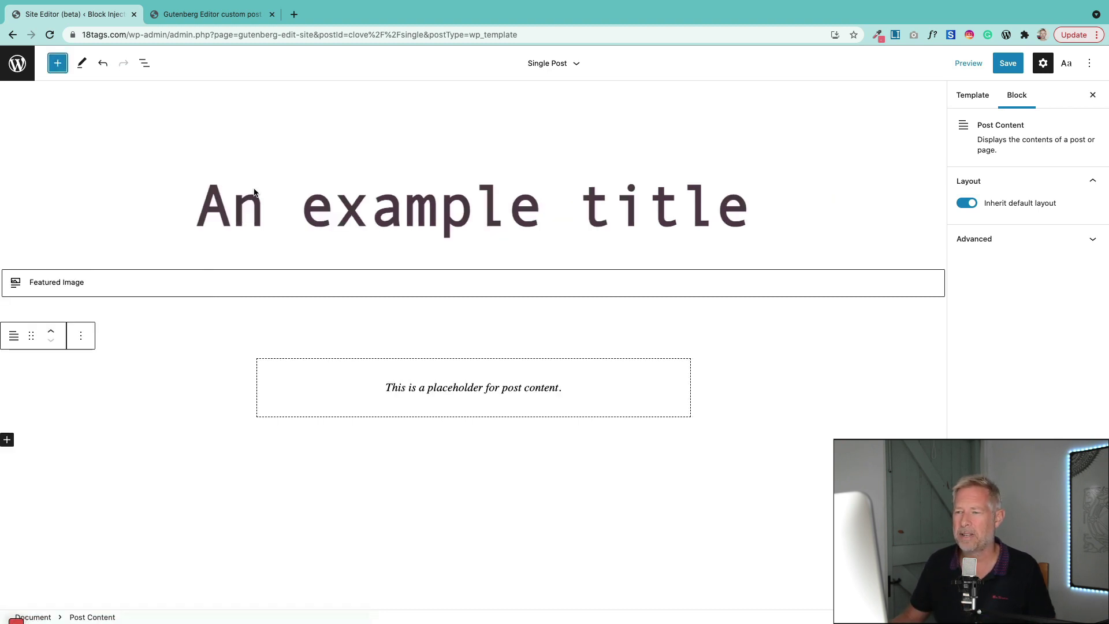
pyautogui.click(269, 292)
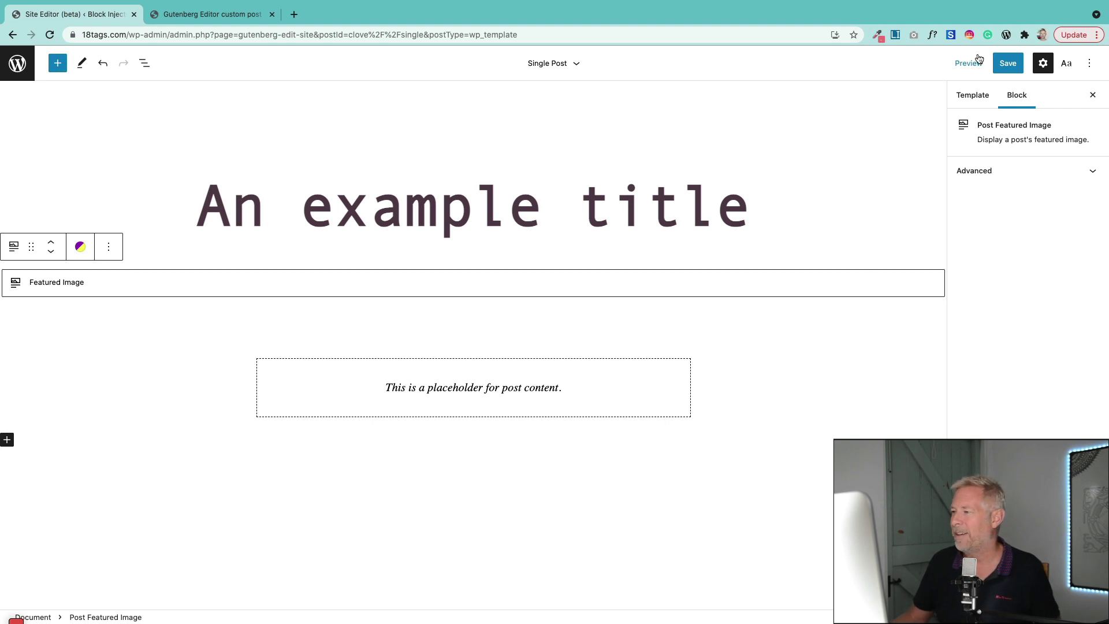
# Step: Save the template and scroll the live post to view its duotone image and monospace title
pyautogui.click(994, 68)
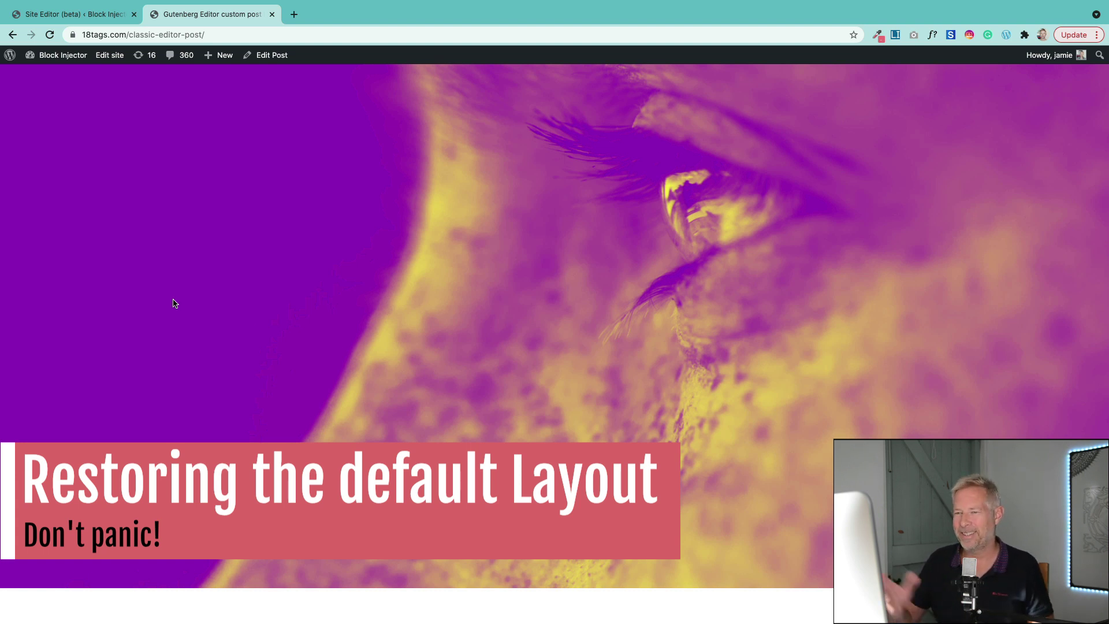
pyautogui.scroll(2, 240, 342)
pyautogui.scroll(-4, 240, 342)
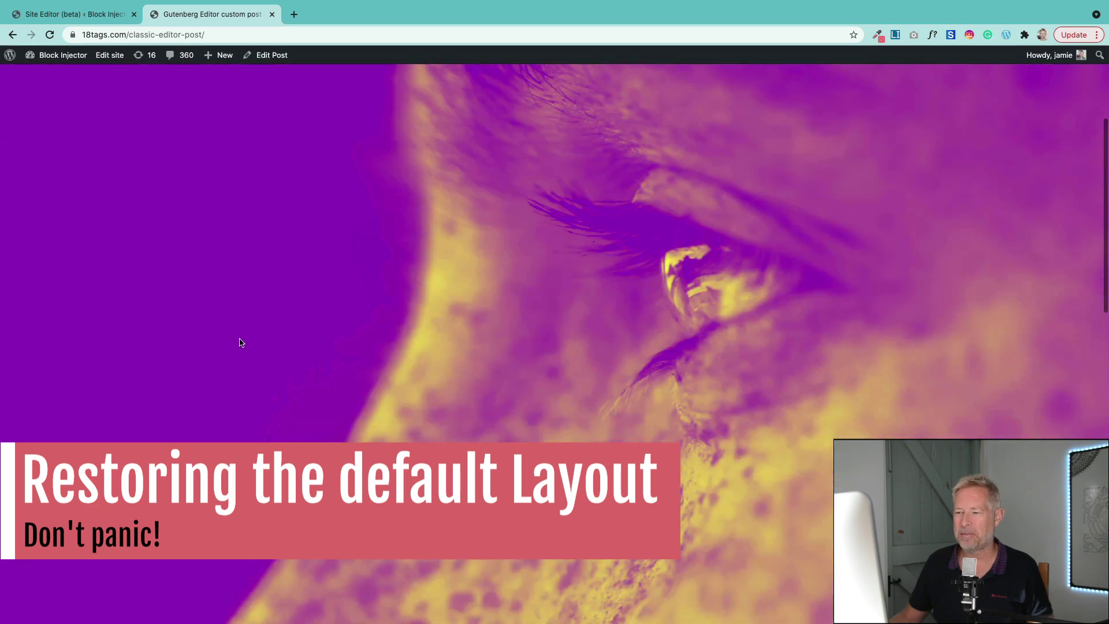
pyautogui.scroll(-5, 240, 344)
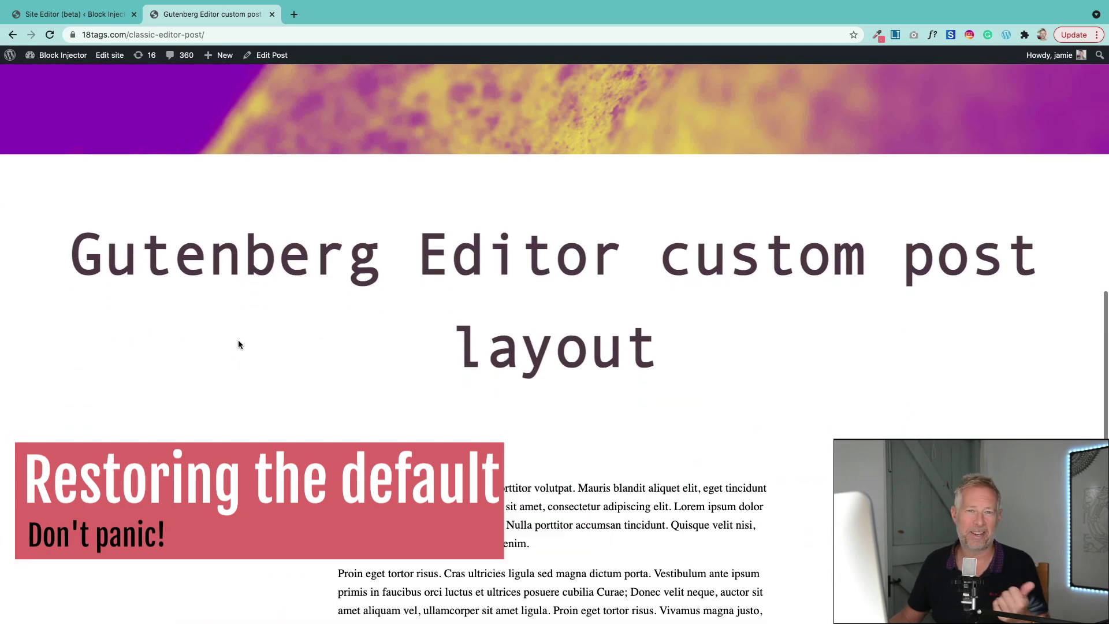
pyautogui.scroll(-3, 240, 344)
pyautogui.scroll(10, 240, 344)
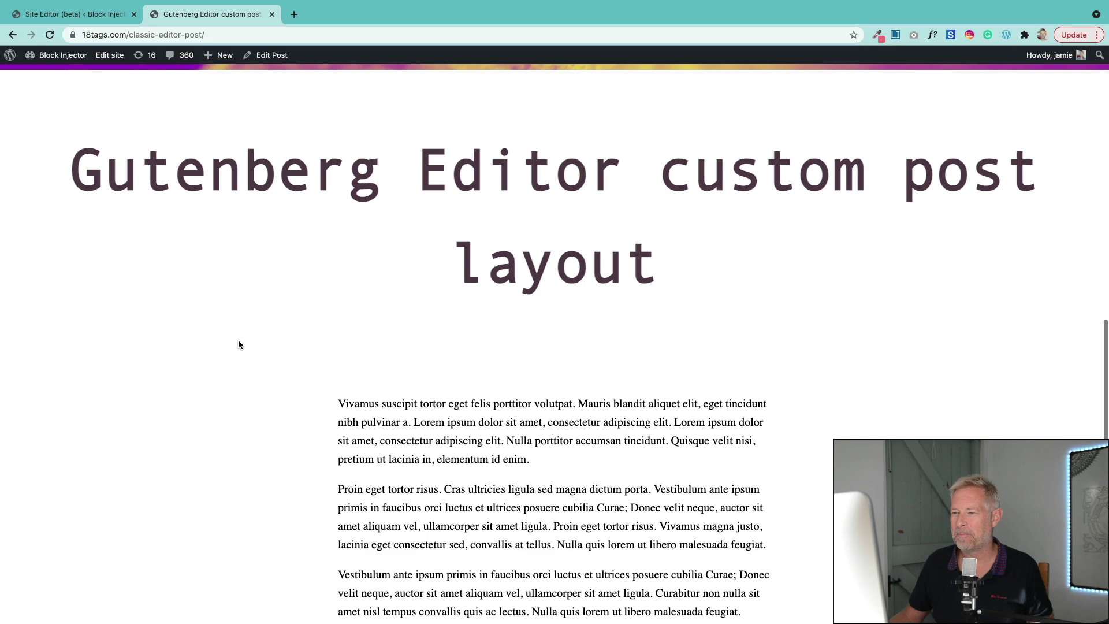
pyautogui.scroll(-6, 239, 343)
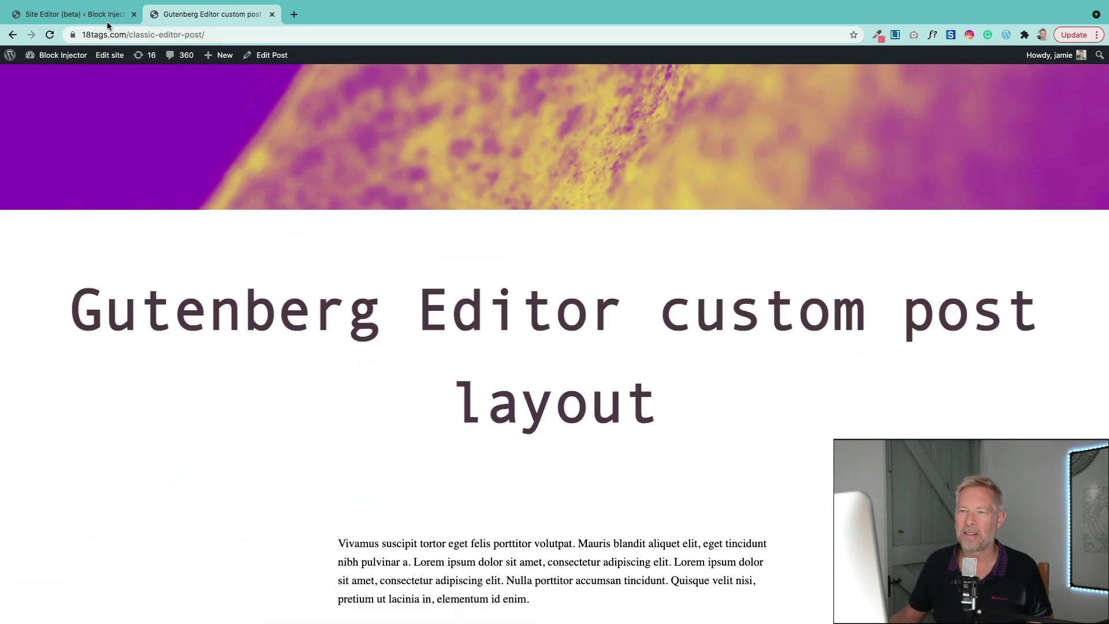
# Step: Clear the Single Post template's customizations, restoring the theme default
pyautogui.click(105, 21)
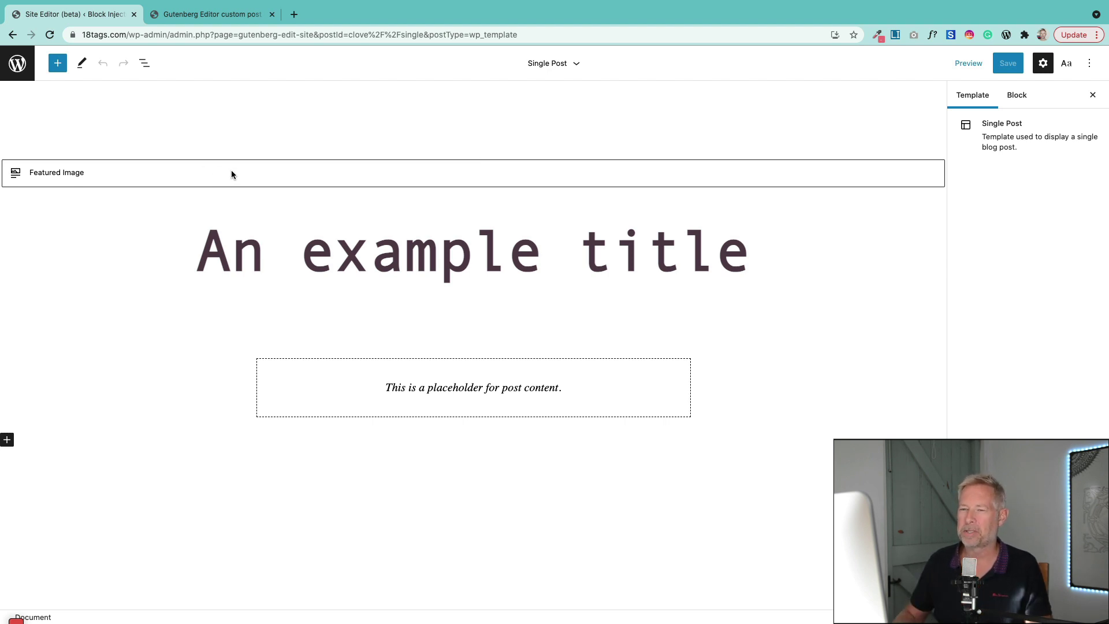
pyautogui.click(17, 63)
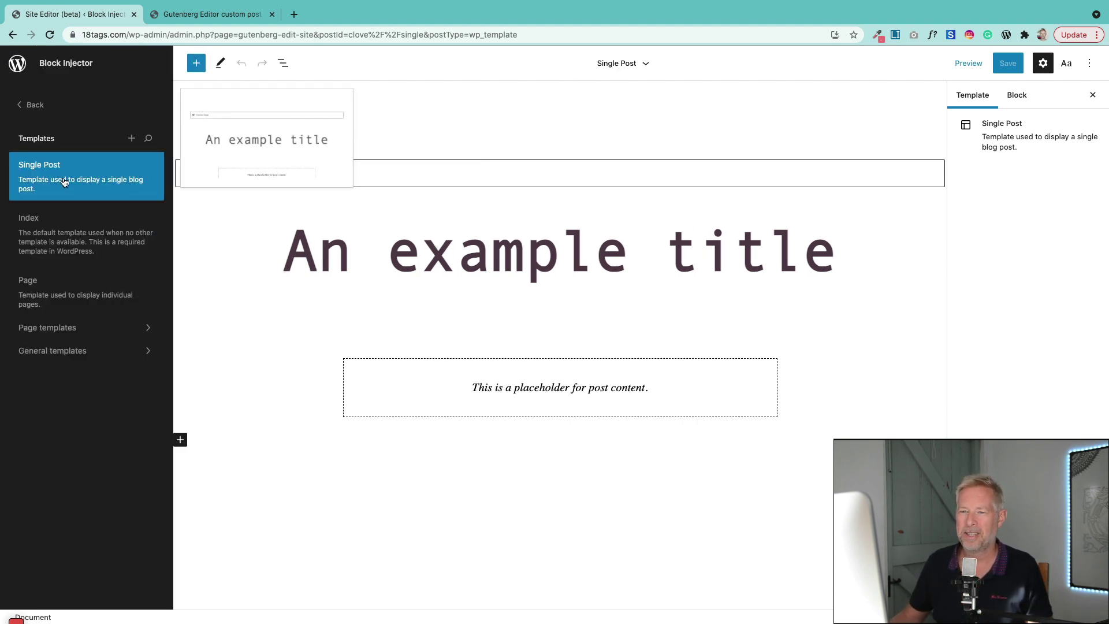
pyautogui.click(301, 179)
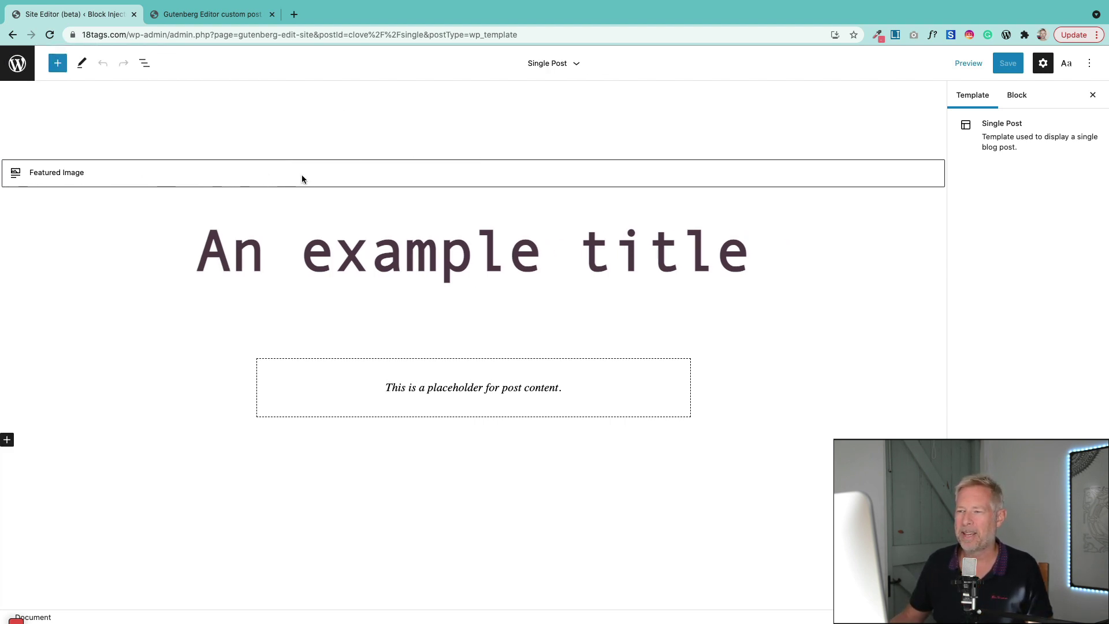
pyautogui.click(576, 65)
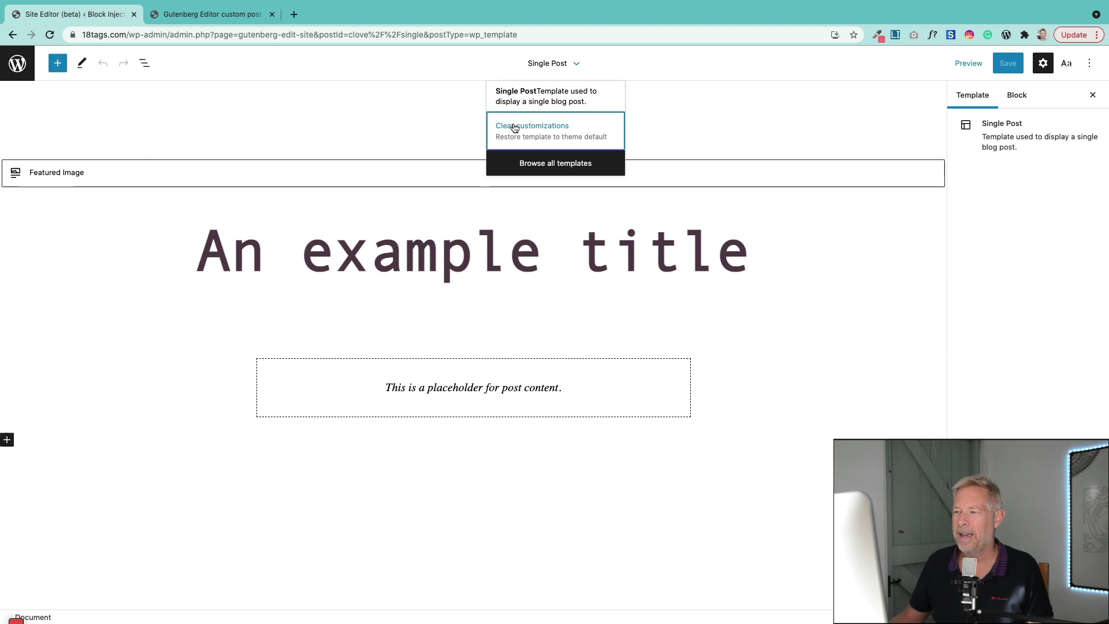
pyautogui.click(558, 126)
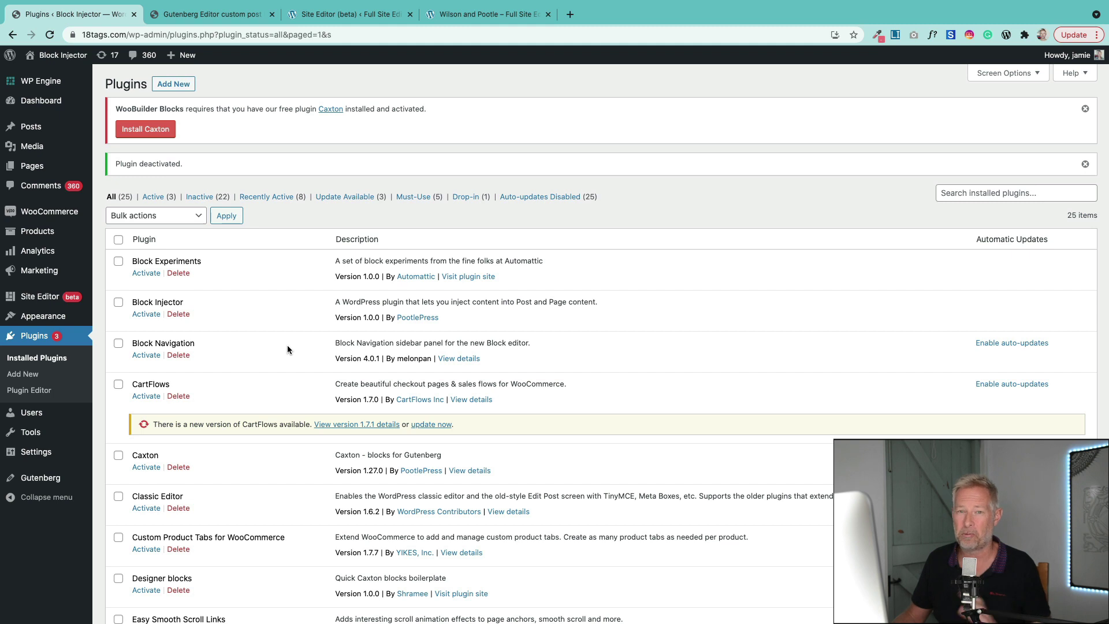
# Step: Edit the saved Single Post template from Appearance > Templates
pyautogui.moveTo(71, 316)
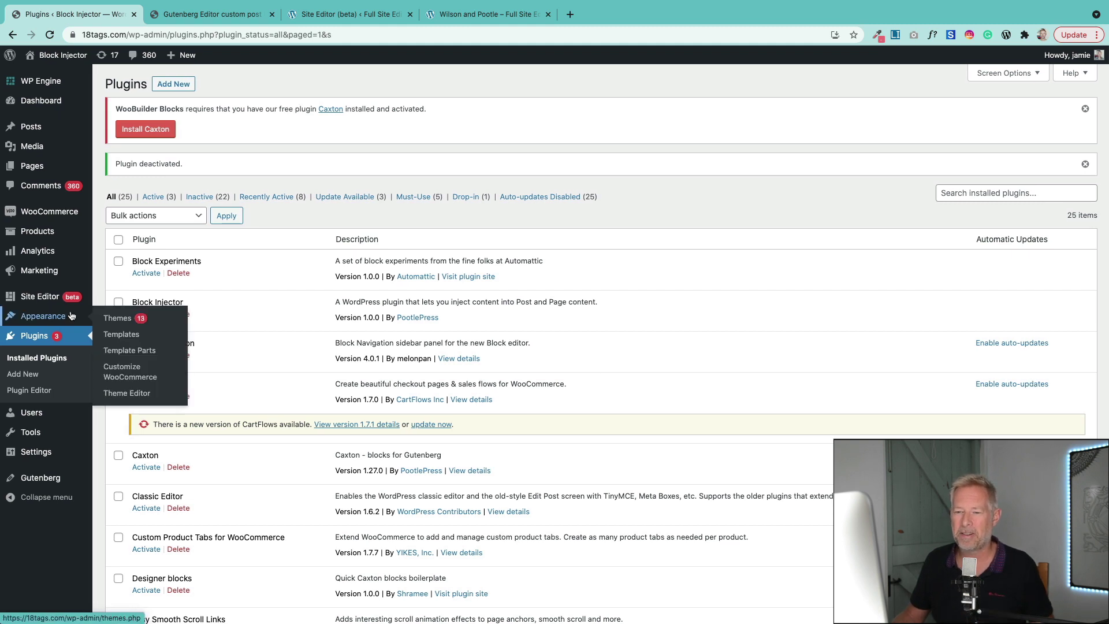
pyautogui.click(128, 334)
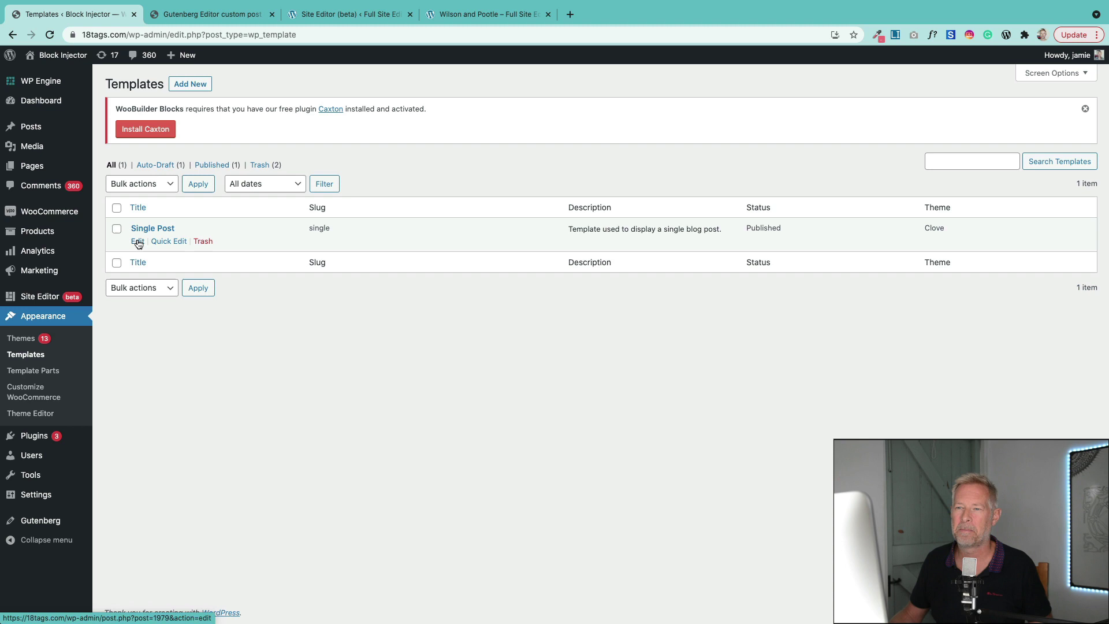
pyautogui.click(138, 241)
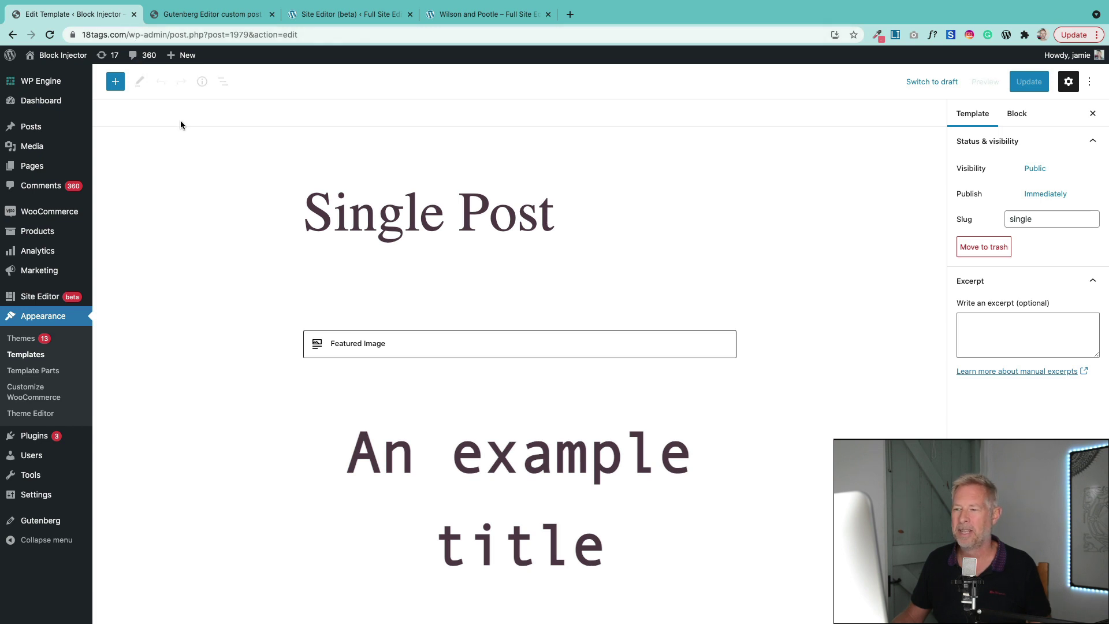
# Step: Switch the Single Post template to the Code editor and select all its block markup
pyautogui.scroll(-1, 372, 412)
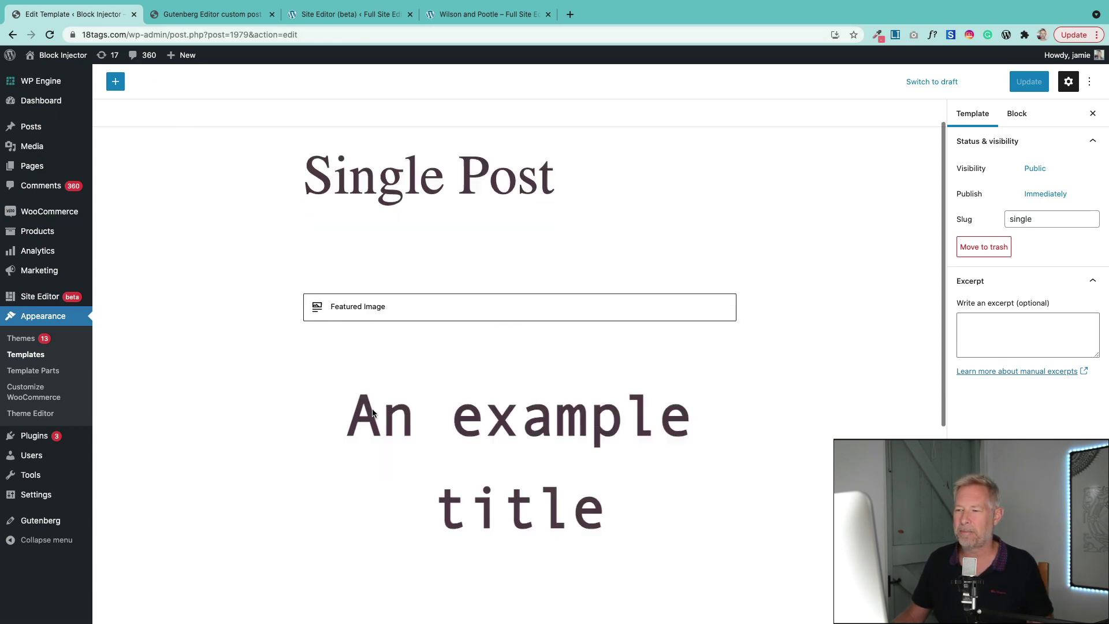
pyautogui.scroll(-4, 372, 411)
pyautogui.scroll(3, 372, 410)
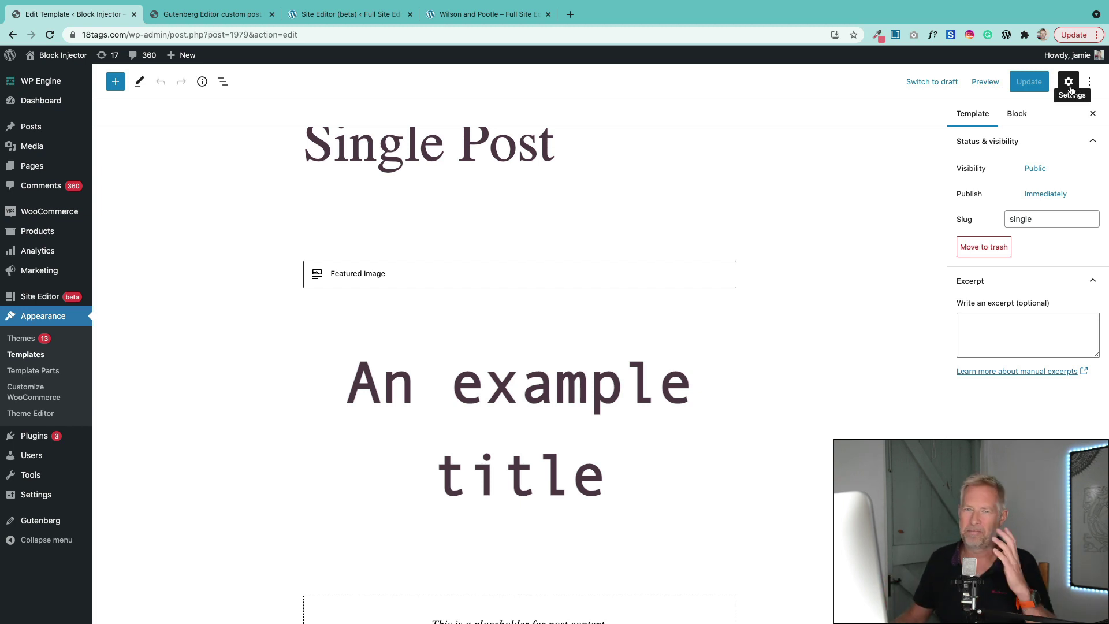
pyautogui.click(1092, 84)
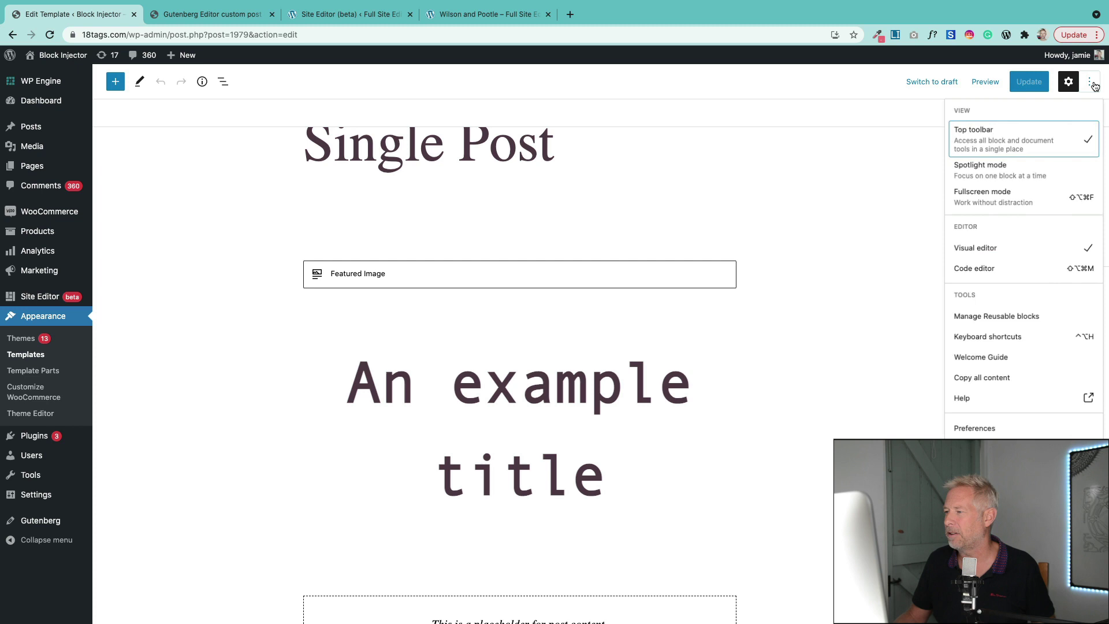
pyautogui.click(1006, 276)
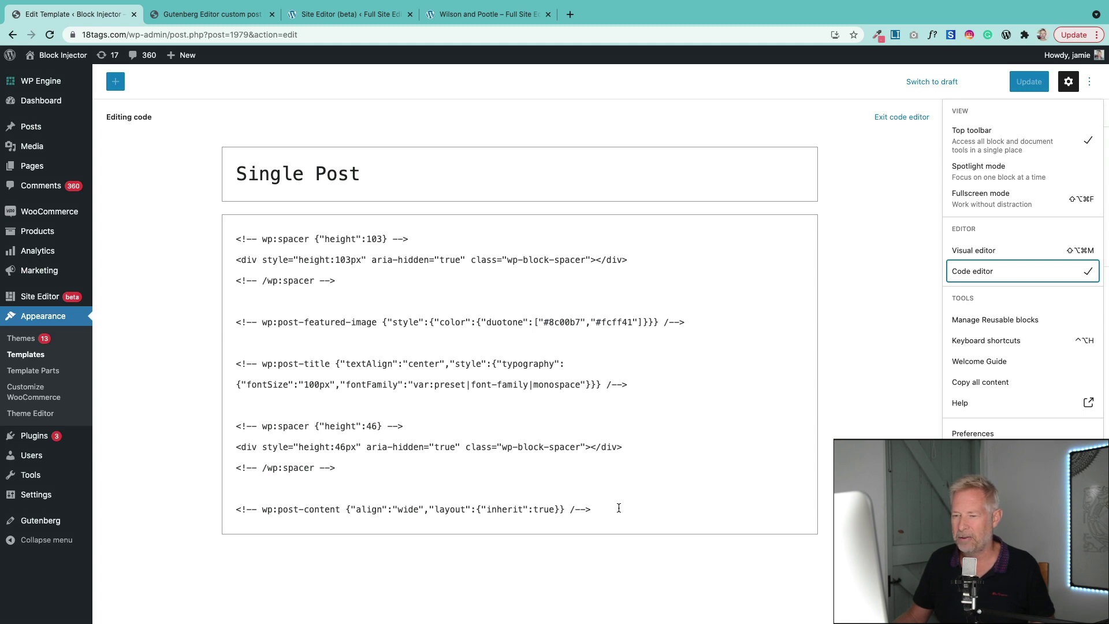
pyautogui.moveTo(618, 507); pyautogui.dragTo(231, 232)
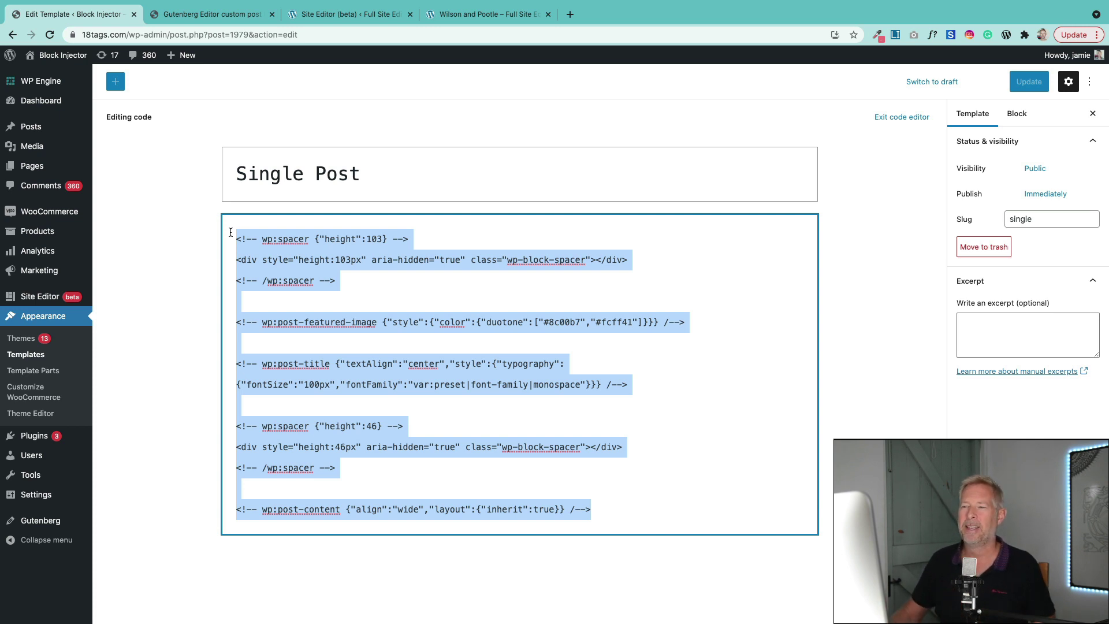
# Step: On the other site's Single Post template, delete the Header, featured image and post content blocks
pyautogui.click(457, 16)
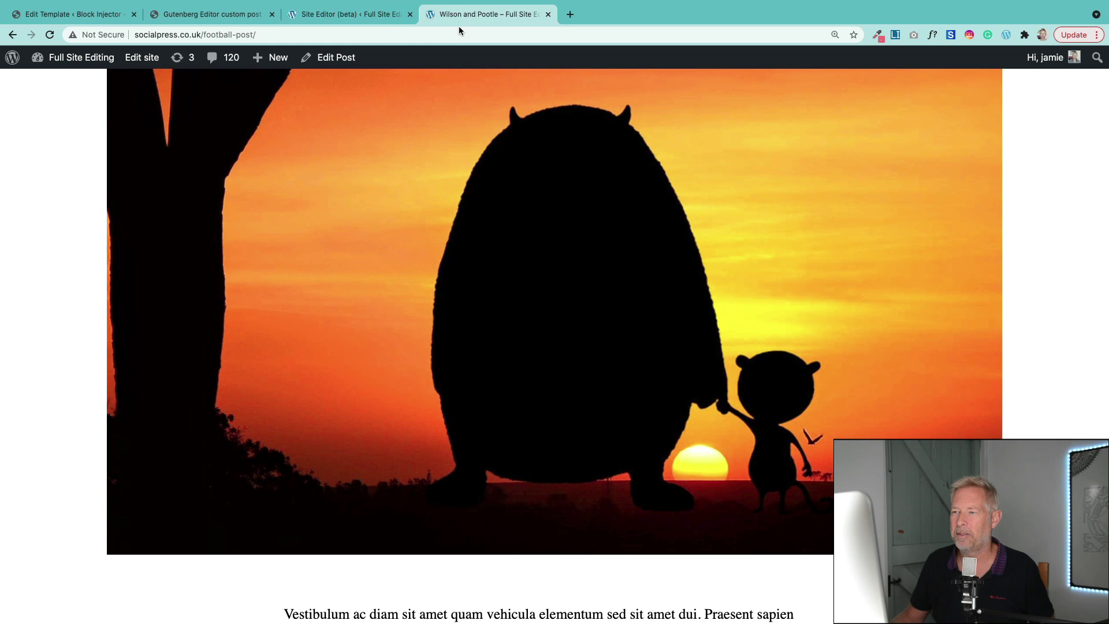
pyautogui.scroll(7, 448, 381)
pyautogui.scroll(-8, 450, 385)
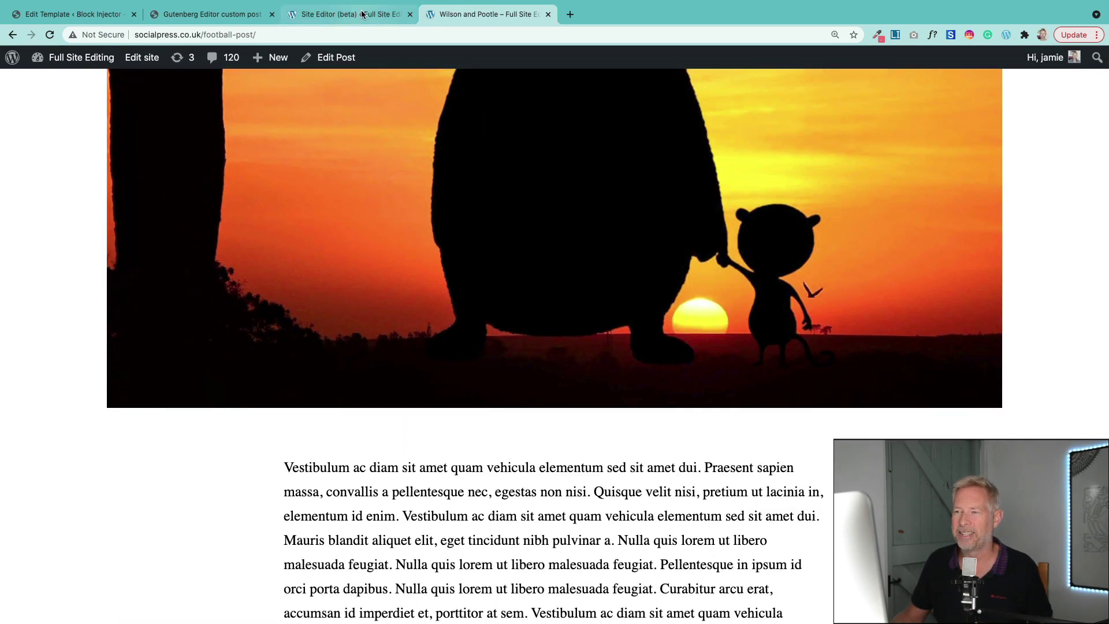
pyautogui.click(347, 13)
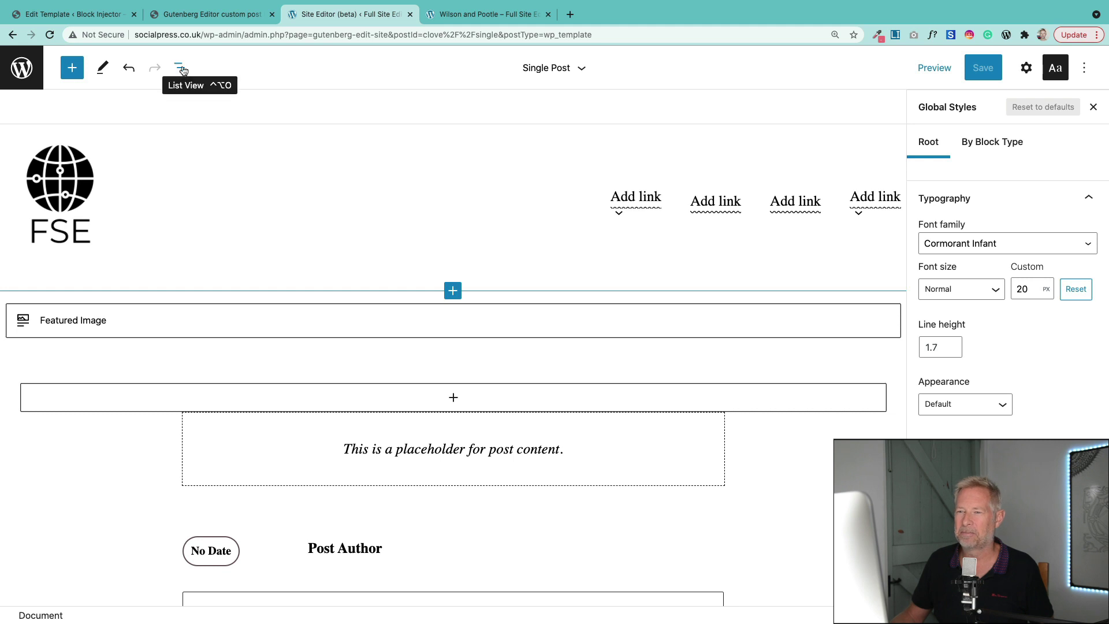
pyautogui.click(181, 74)
pyautogui.click(120, 143)
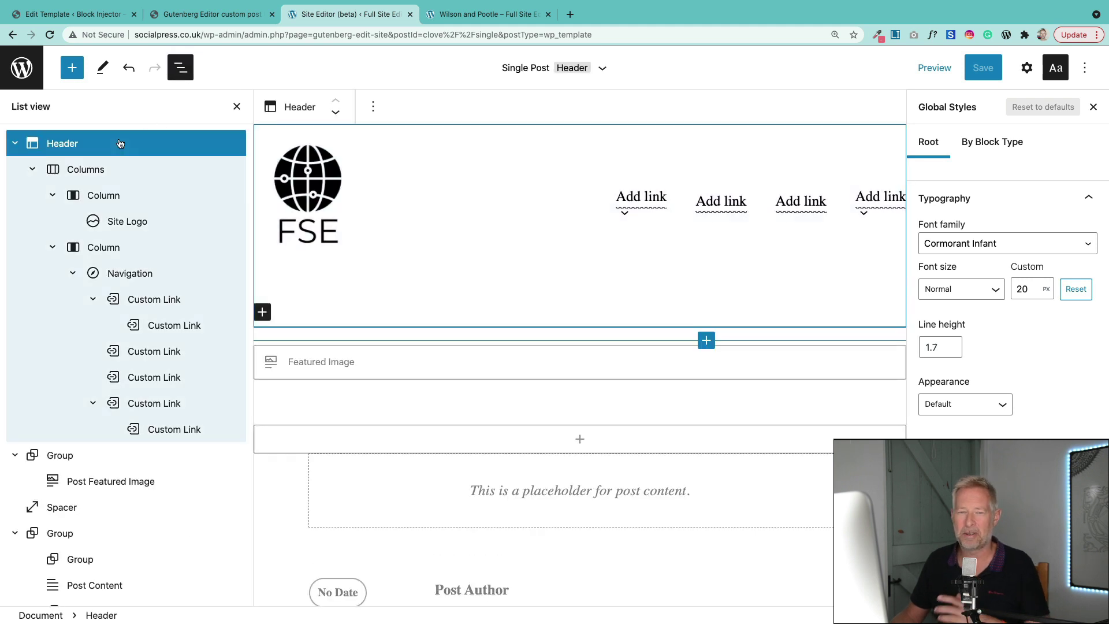
pyautogui.press('BackSpace')
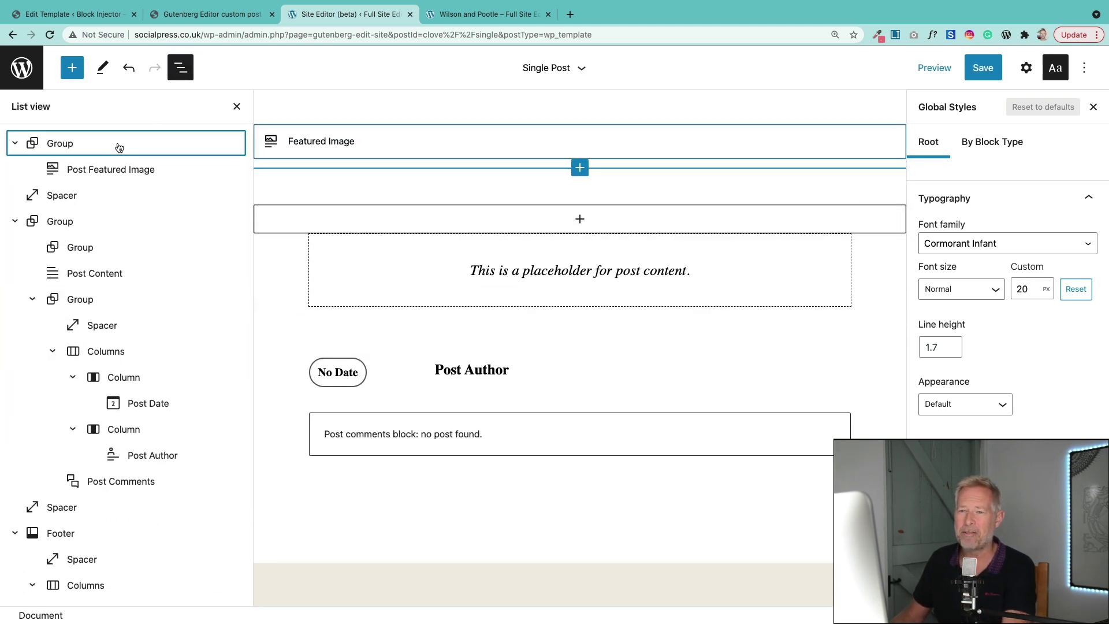
pyautogui.press('BackSpace')
pyautogui.press('BackSpace')
pyautogui.press('BackSpace')
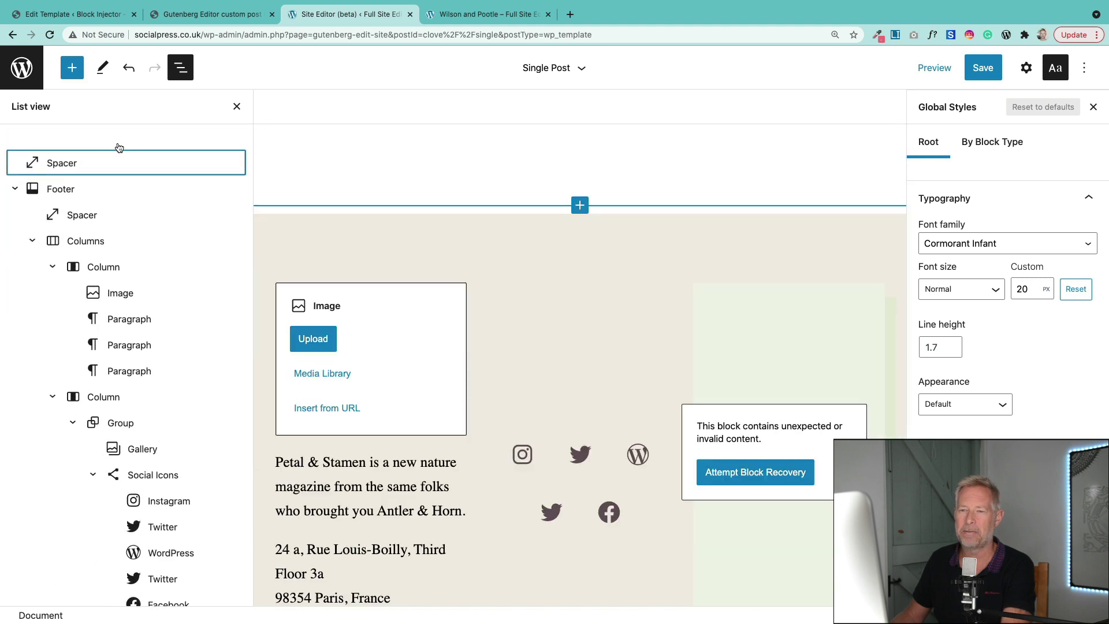
pyautogui.press('BackSpace')
pyautogui.press('BackSpace')
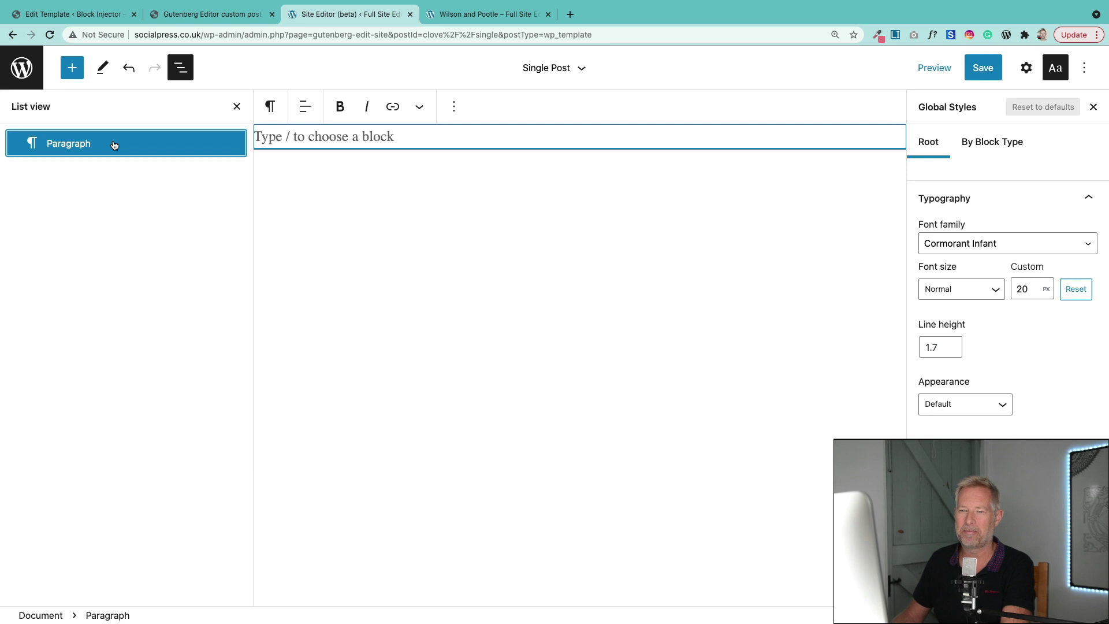
# Step: Paste the copied blocks, save the template, and reload the football post
pyautogui.press('super+z')
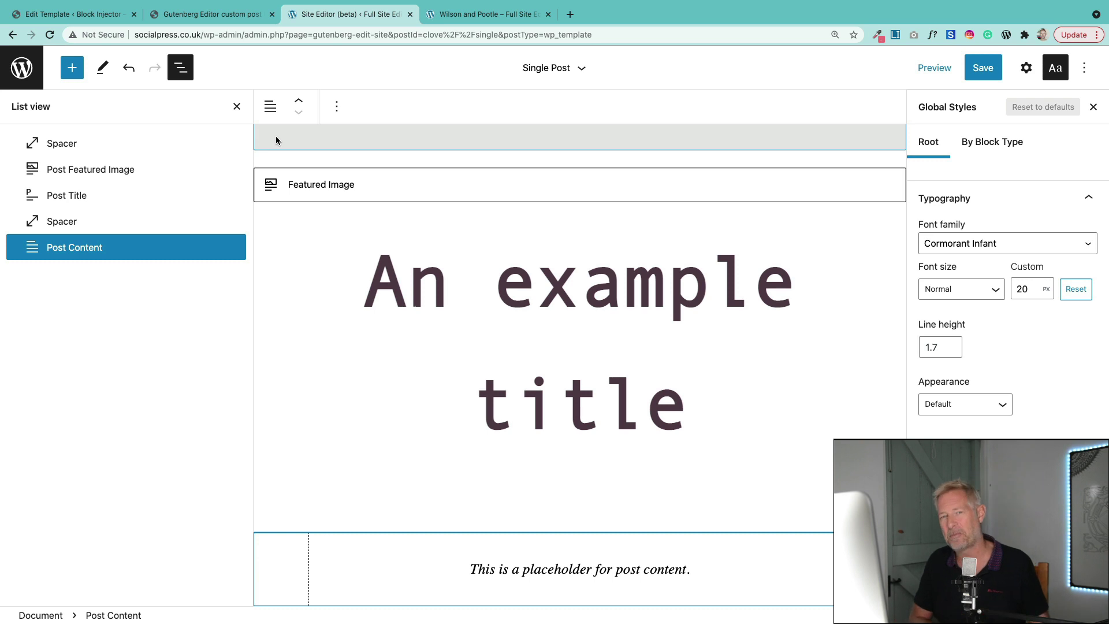
pyautogui.click(983, 74)
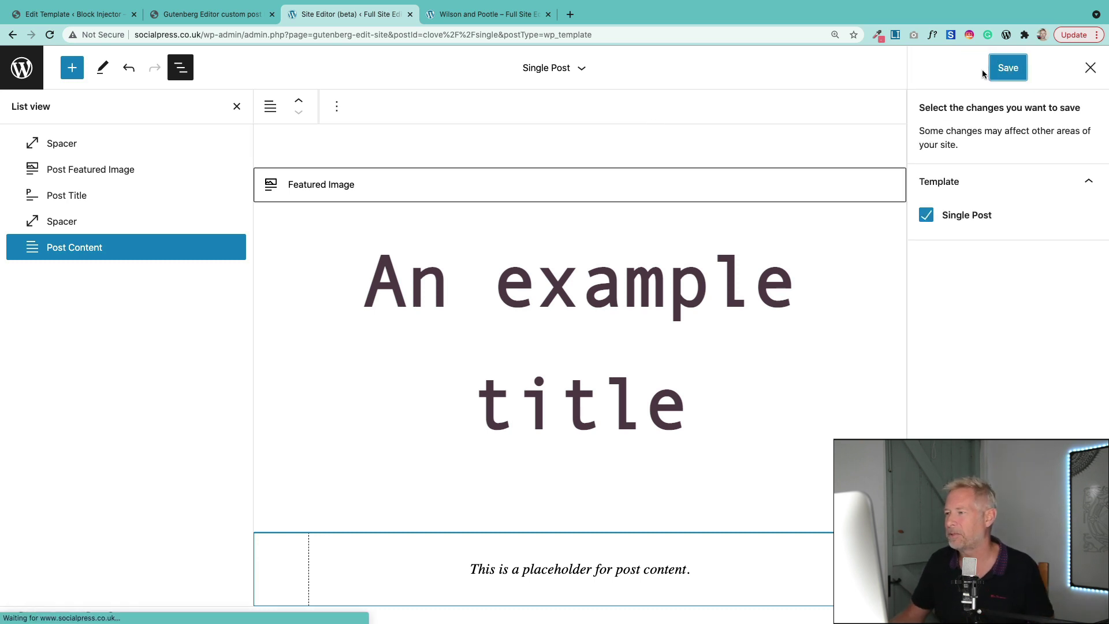
pyautogui.click(994, 69)
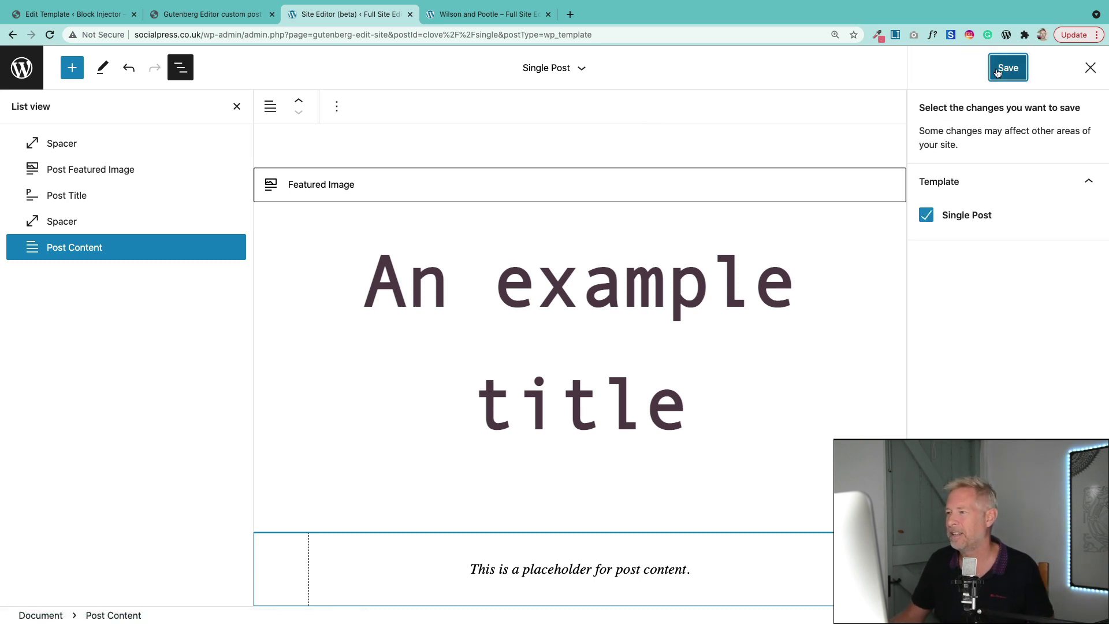
pyautogui.click(488, 16)
pyautogui.press('super+r')
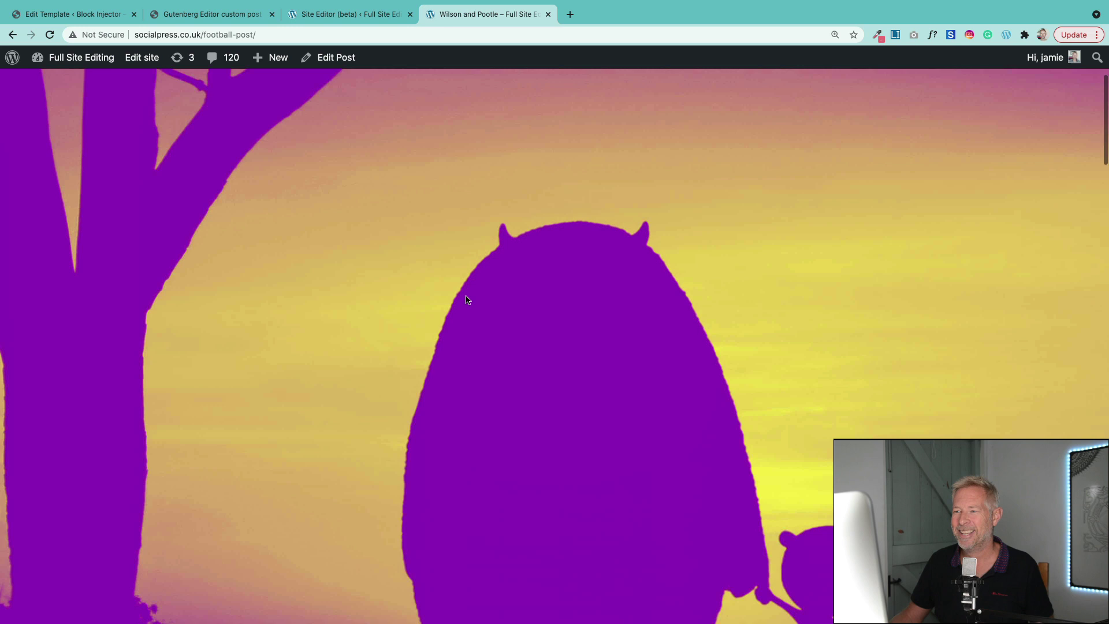
# Step: Scroll the reloaded football post to check the duotone image and large monospace title
pyautogui.scroll(-10, 468, 299)
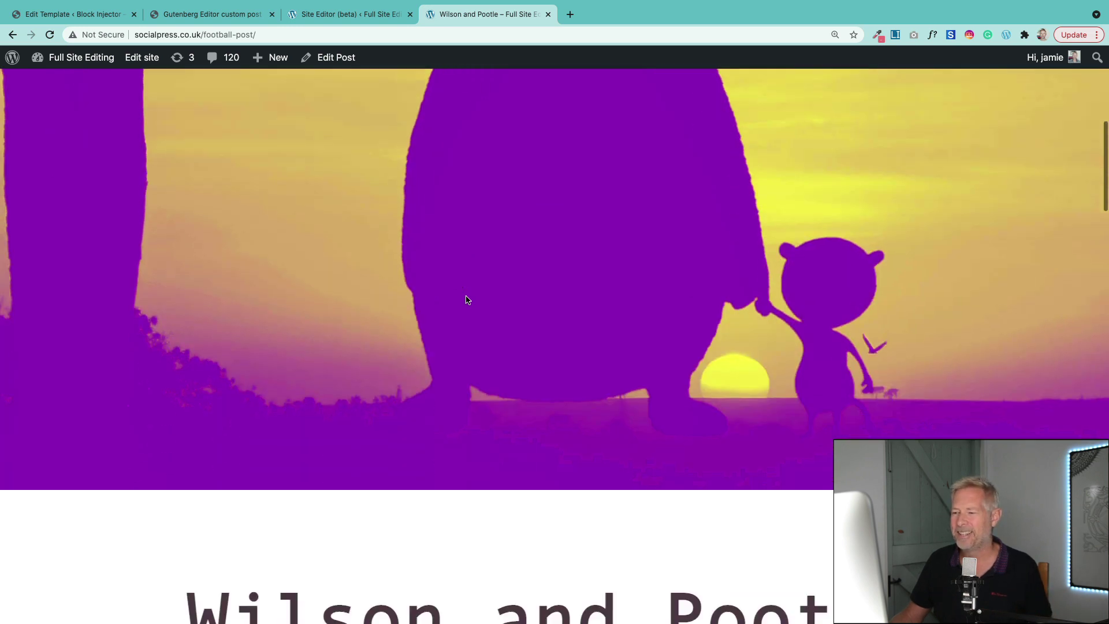
pyautogui.scroll(-5, 467, 299)
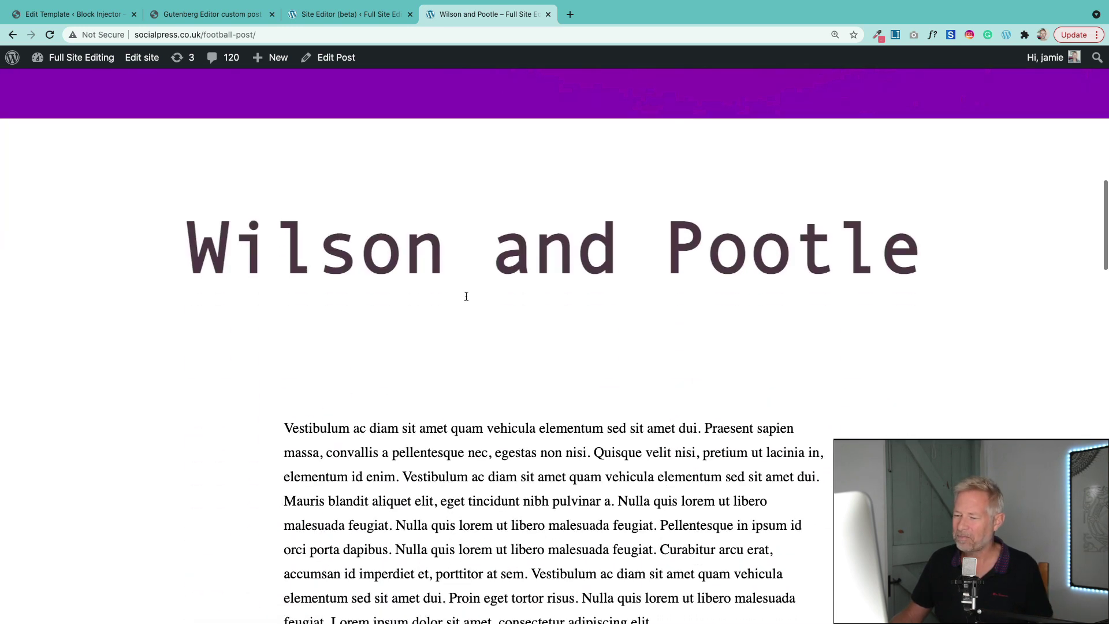